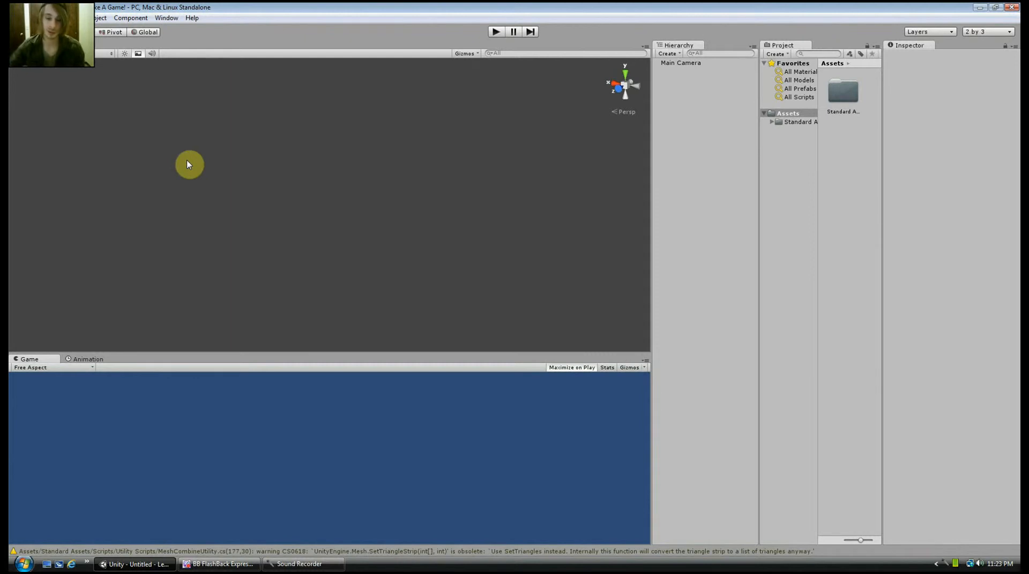
# Add a terrain object to the empty scene
pyautogui.click(102, 19)
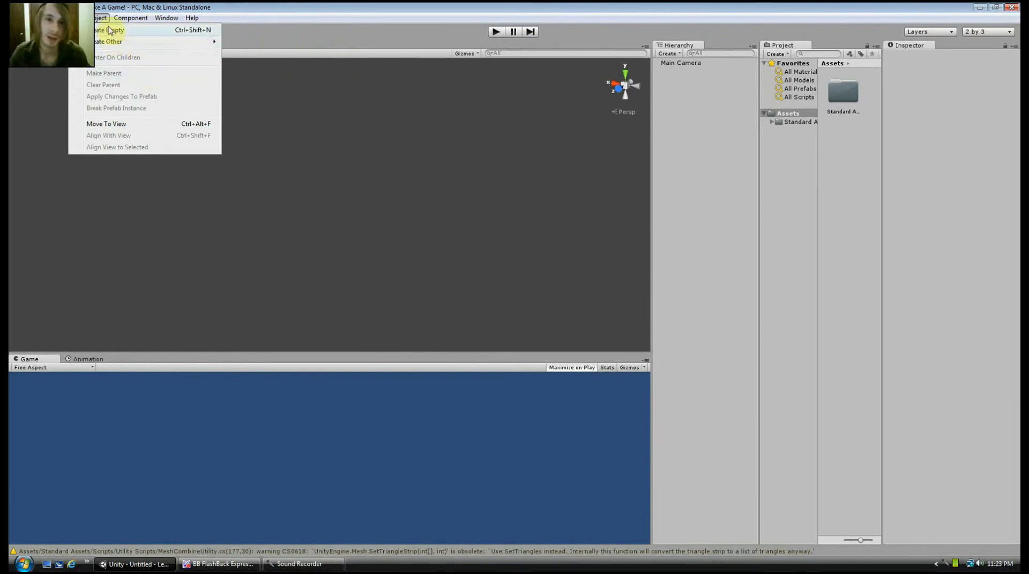
pyautogui.click(93, 21)
pyautogui.click(95, 21)
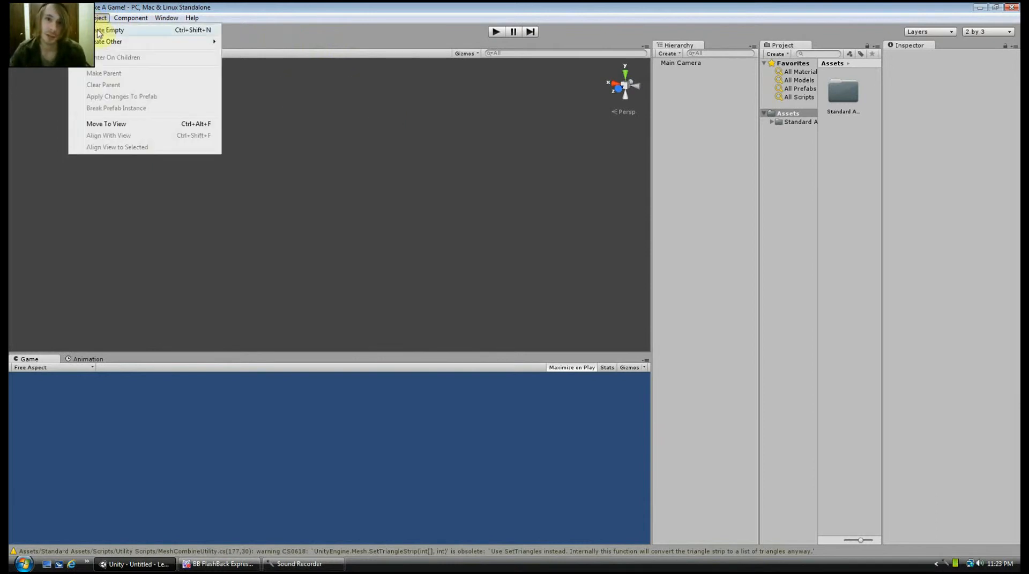
pyautogui.click(112, 43)
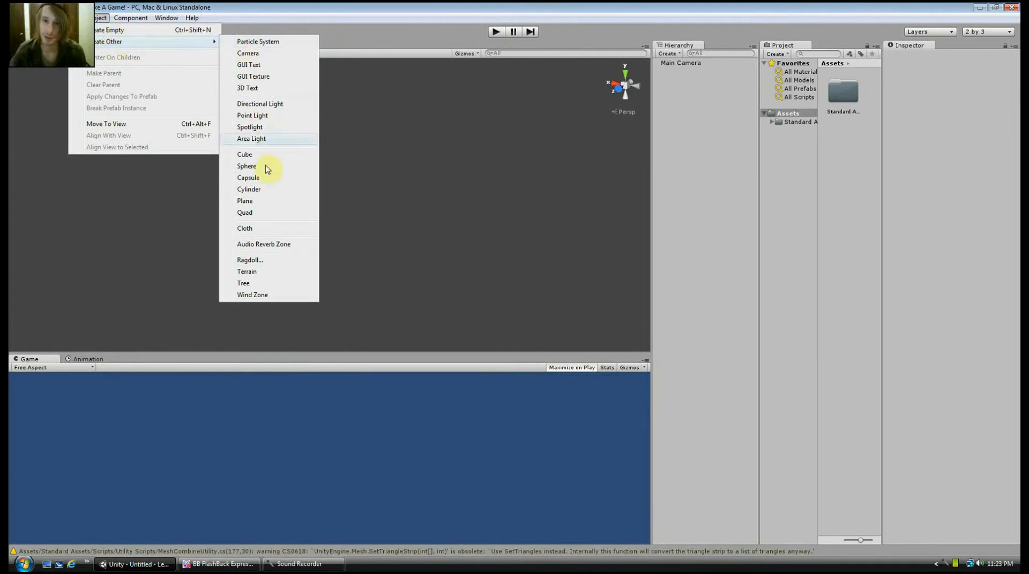
pyautogui.click(248, 272)
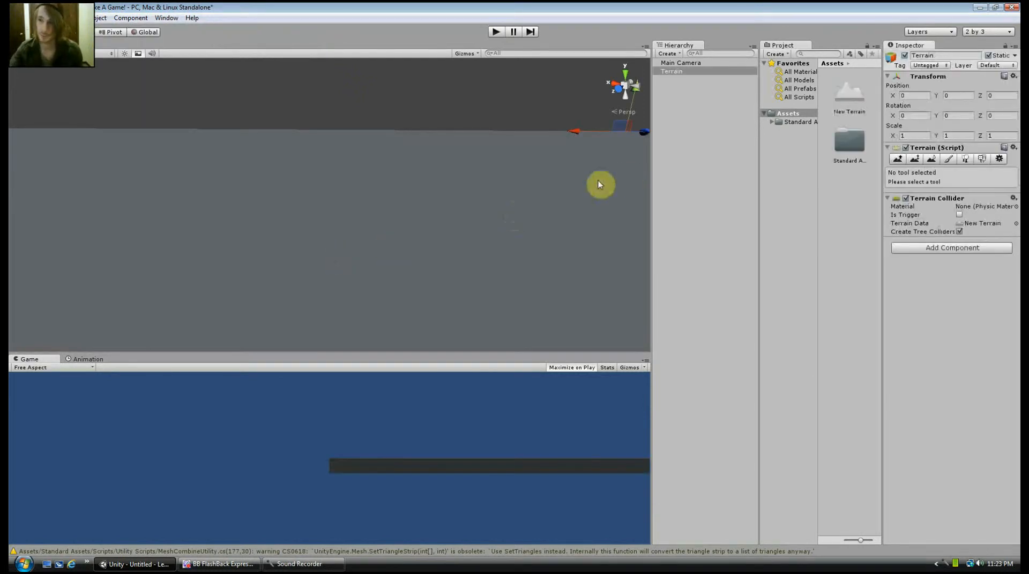
pyautogui.scroll(-8, 415, 226)
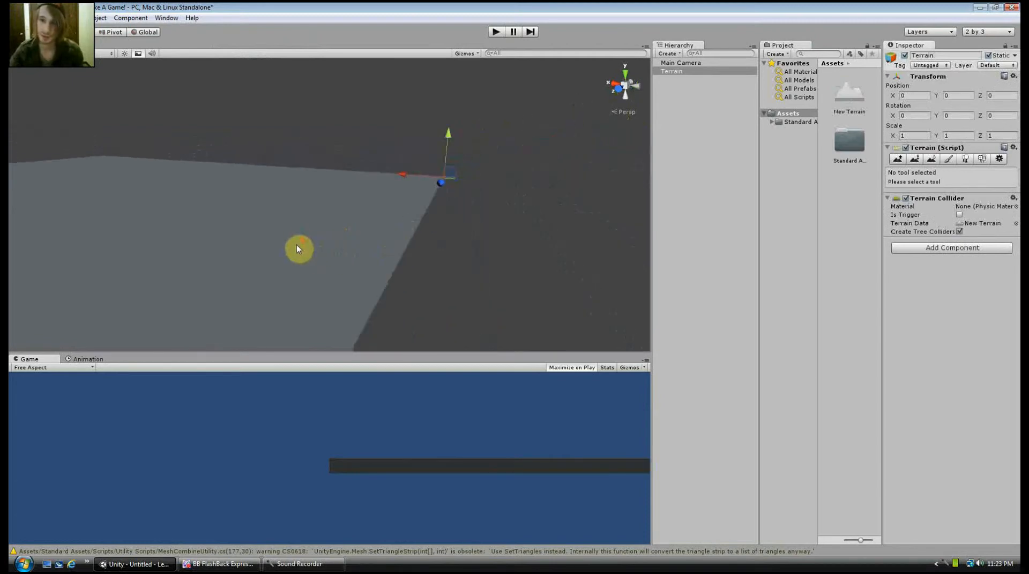
pyautogui.scroll(-3, 257, 250)
pyautogui.moveTo(204, 249); pyautogui.dragTo(172, 216, button='middle')
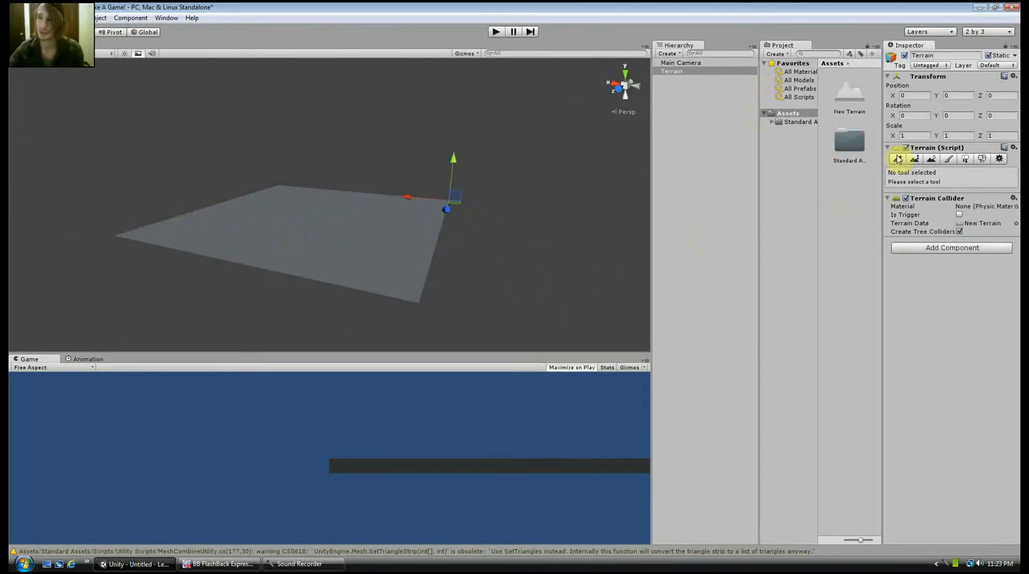
# Display the terrain's settings and examine the flat terrain from several distances and angles
pyautogui.click(998, 159)
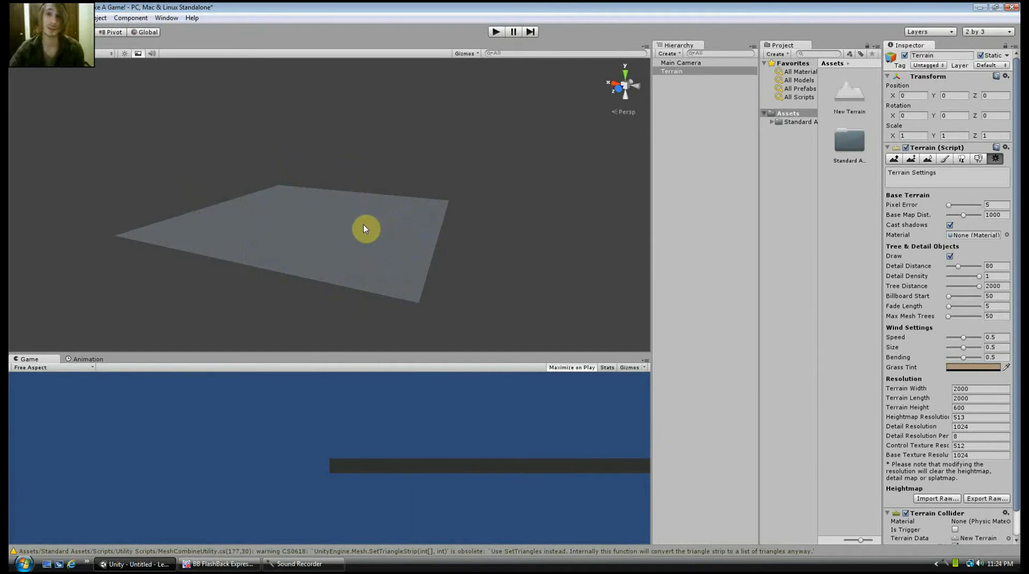
pyautogui.scroll(5, 384, 238)
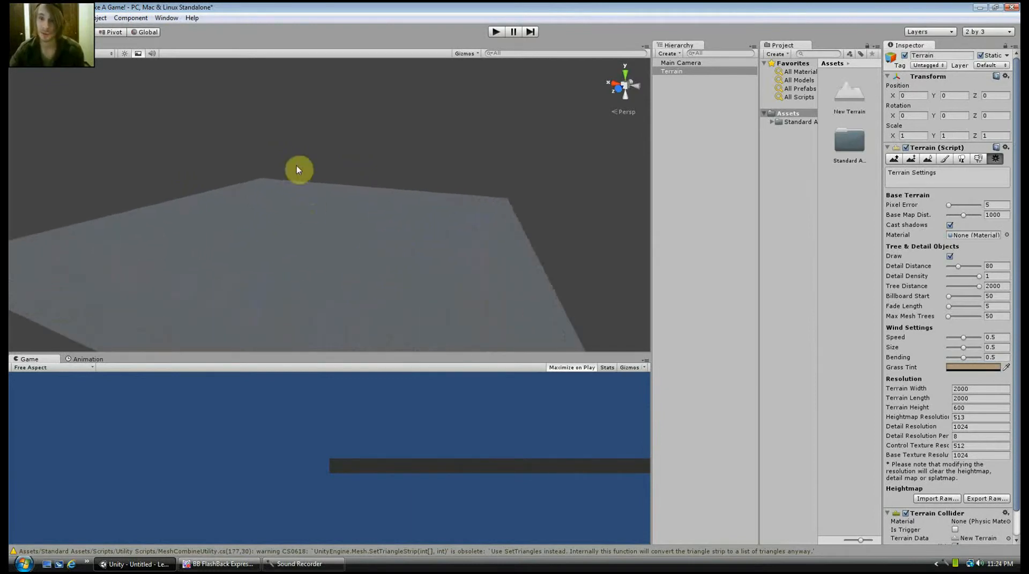
pyautogui.moveTo(275, 199); pyautogui.dragTo(288, 131, button='middle')
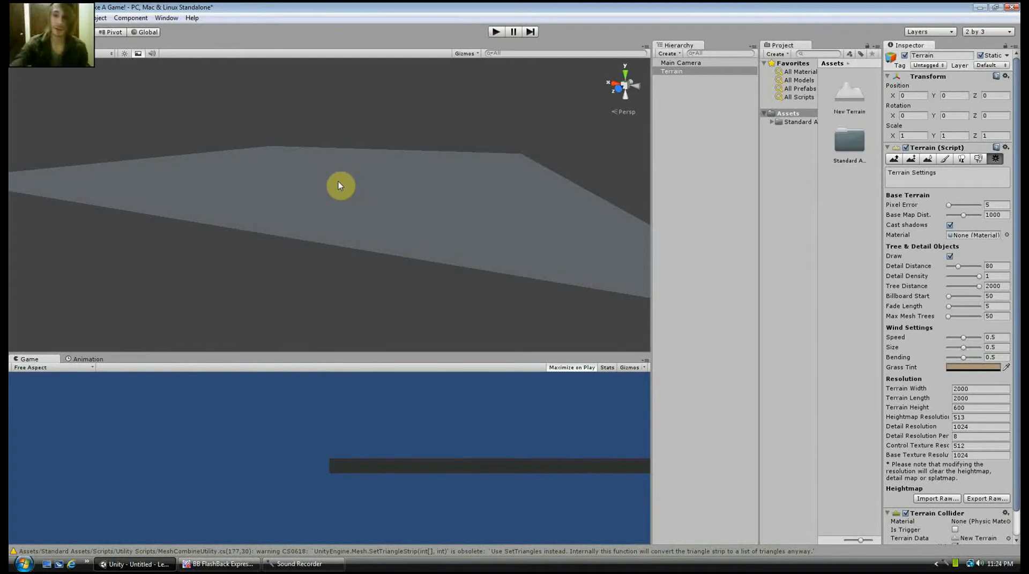
pyautogui.moveTo(353, 151); pyautogui.dragTo(316, 165, button='middle')
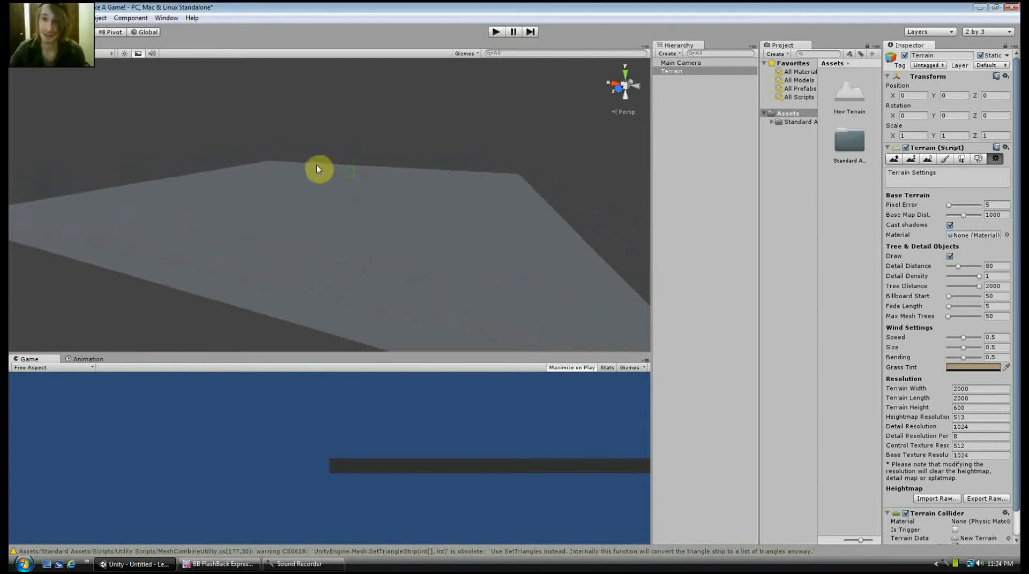
pyautogui.moveTo(299, 135)
pyautogui.mouseDown(button='right')
pyautogui.moveTo(297, 173)
pyautogui.moveTo(302, 139)
pyautogui.mouseUp(button='right')
pyautogui.scroll(-3, 299, 139)
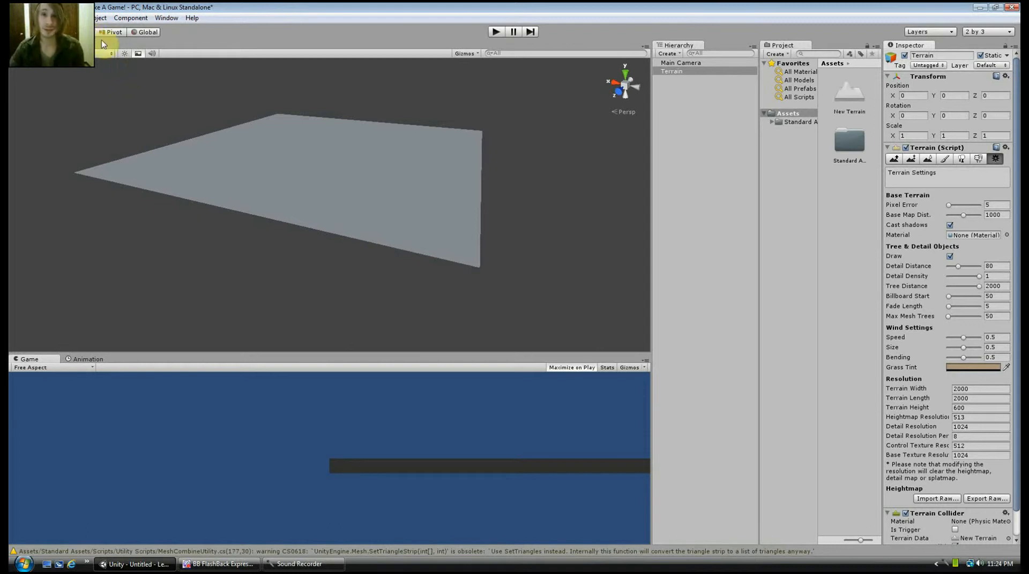
# Add a point light to the scene and locate it relative to the terrain
pyautogui.click(100, 17)
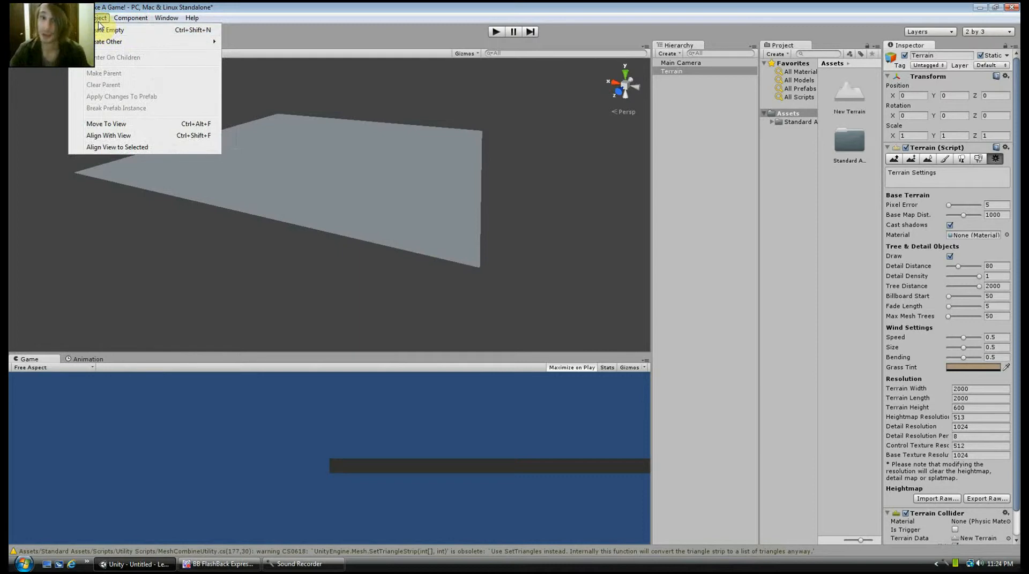
pyautogui.moveTo(105, 41)
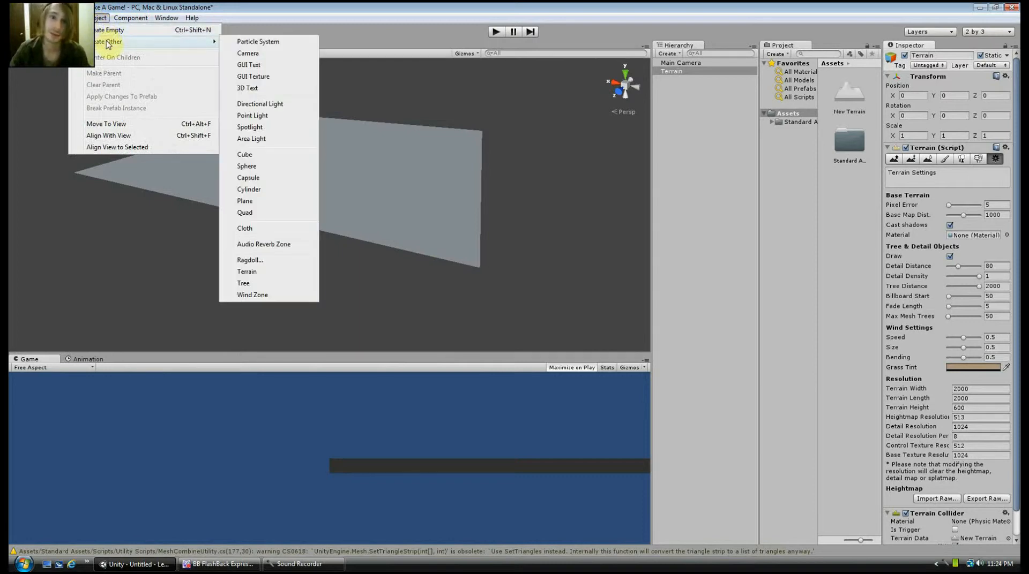
pyautogui.click(259, 115)
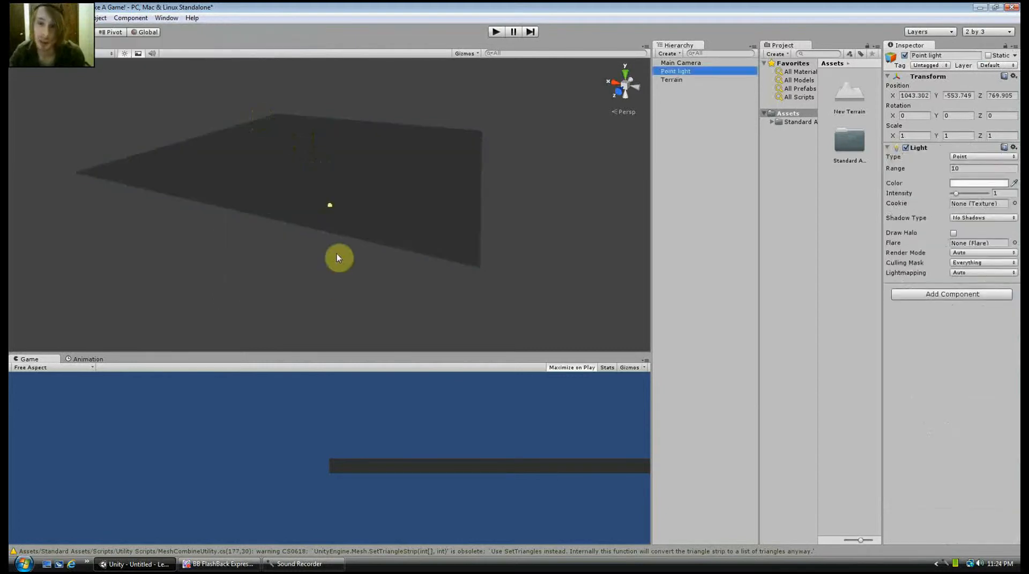
pyautogui.click(330, 208)
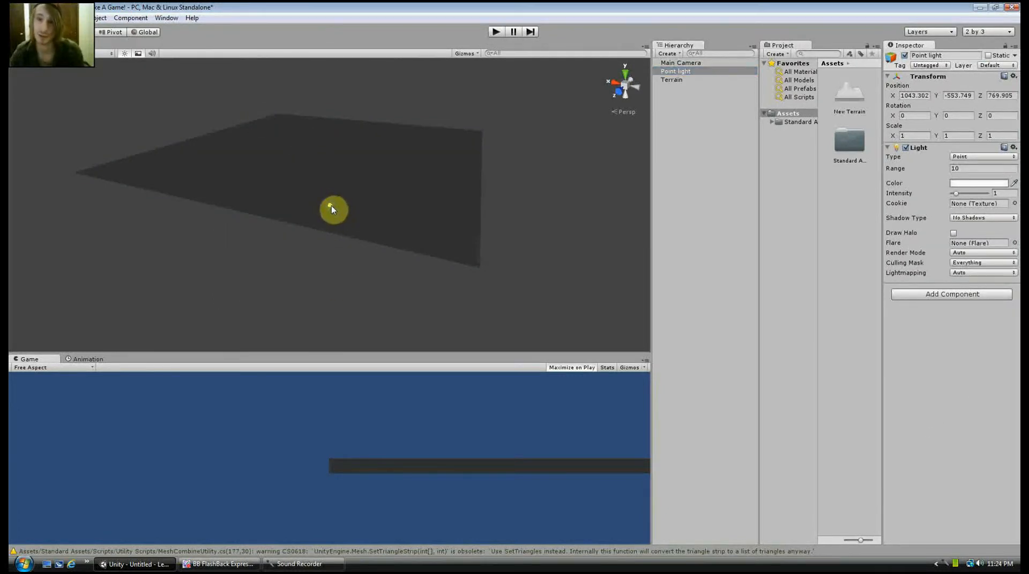
pyautogui.press('f')
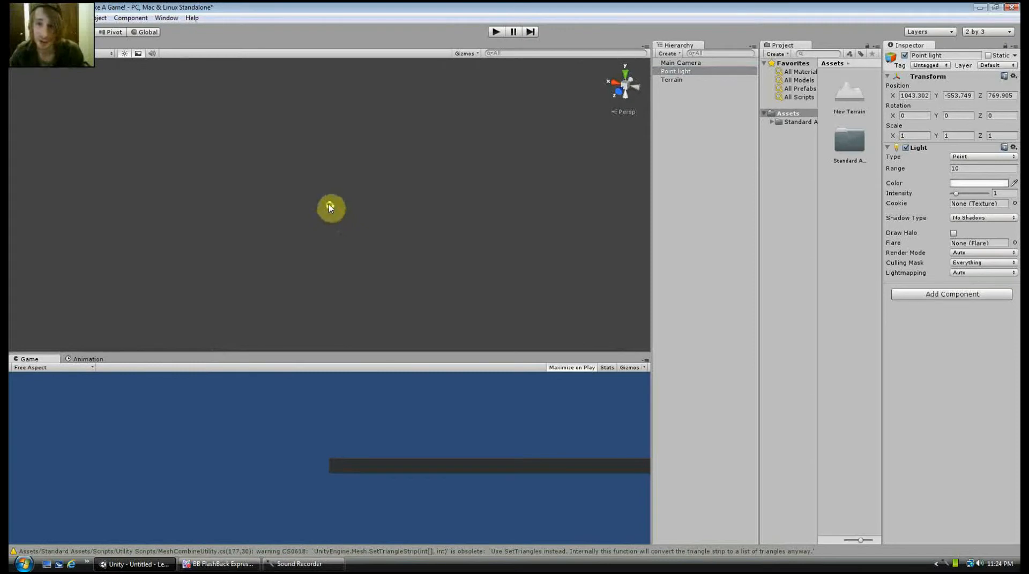
pyautogui.scroll(-5, 330, 207)
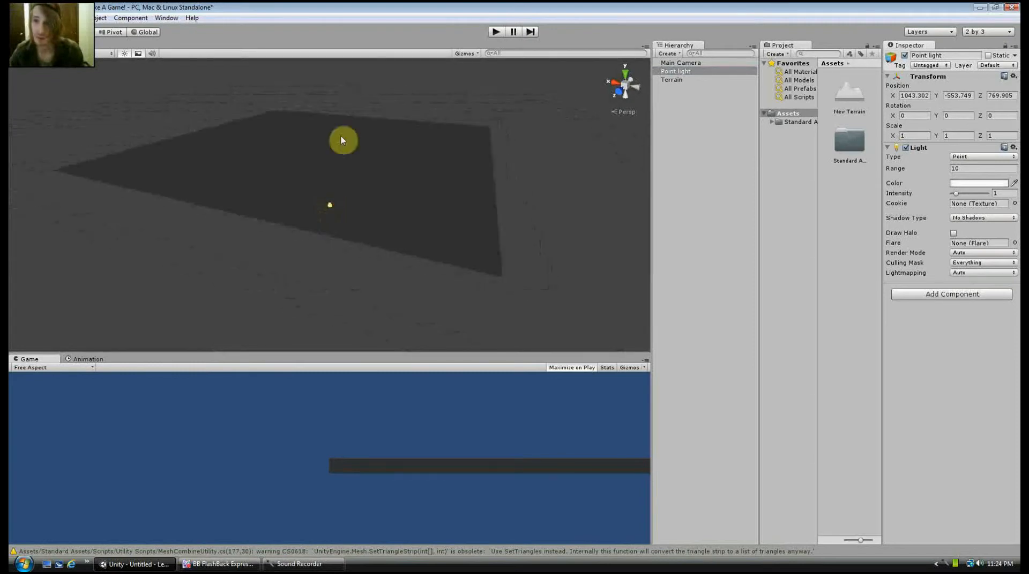
# Set the point light's position to X 0, Y 0, Z 0
pyautogui.click(913, 96)
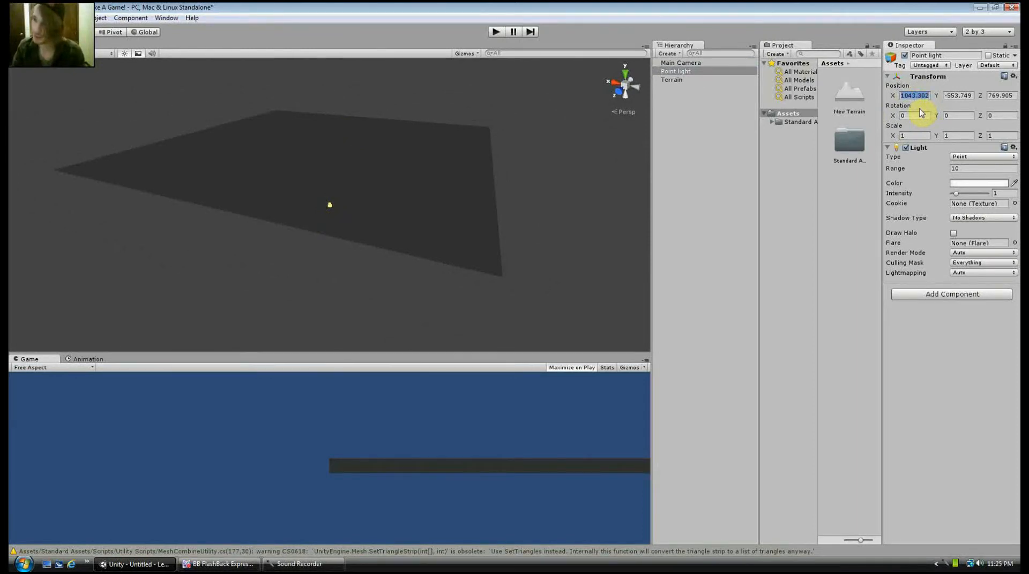
pyautogui.write('0')
pyautogui.press('Tab')
pyautogui.write('0')
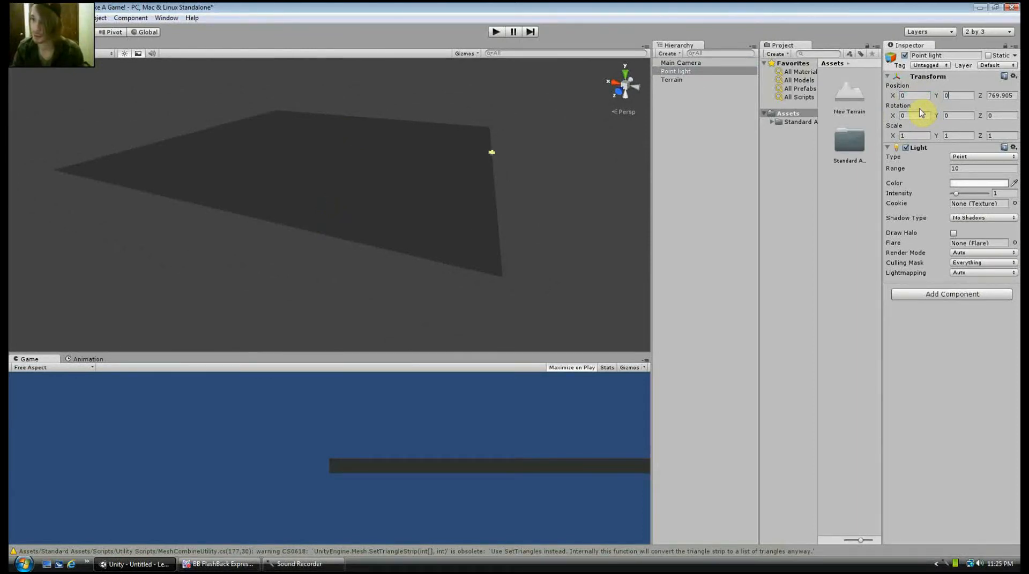
pyautogui.press('Tab')
pyautogui.write('0')
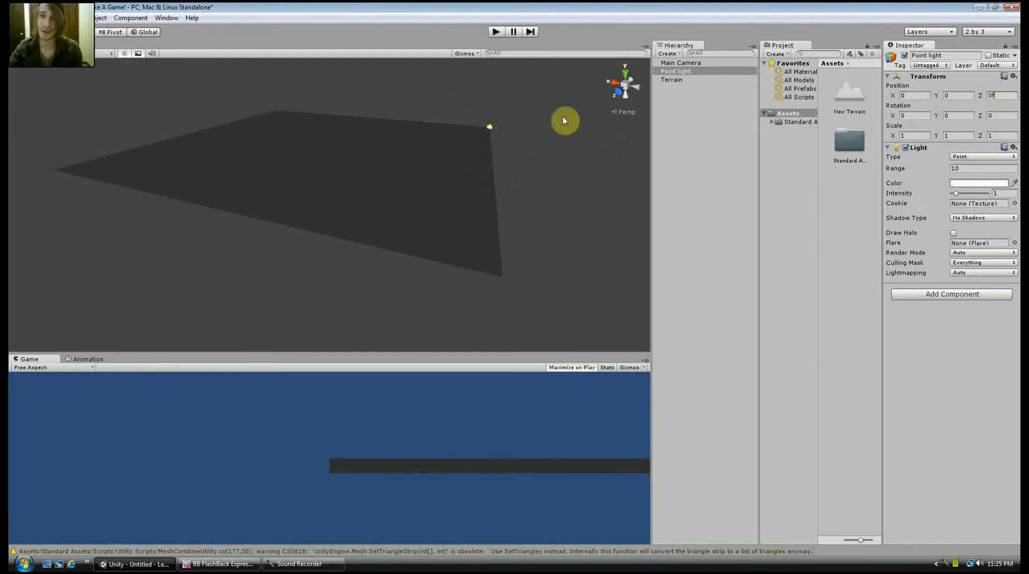
# Move the point light off the terrain corner, above the surface, to about X 23, Y 15.7, Z 37.2
pyautogui.click(665, 72)
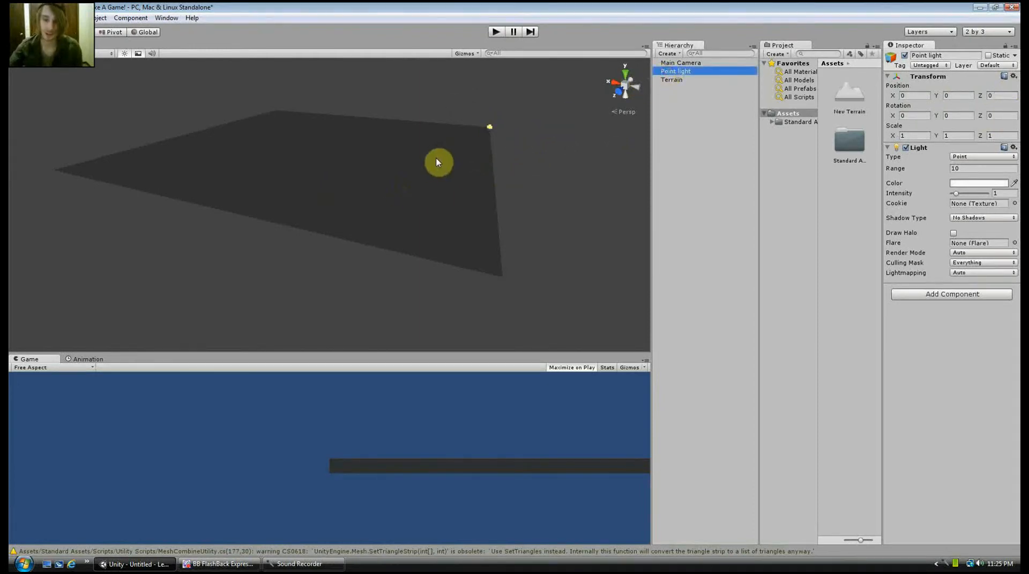
pyautogui.press('f')
pyautogui.moveTo(363, 181); pyautogui.dragTo(445, 214, button='middle')
pyautogui.scroll(-4, 420, 209)
pyautogui.scroll(-10, 419, 209)
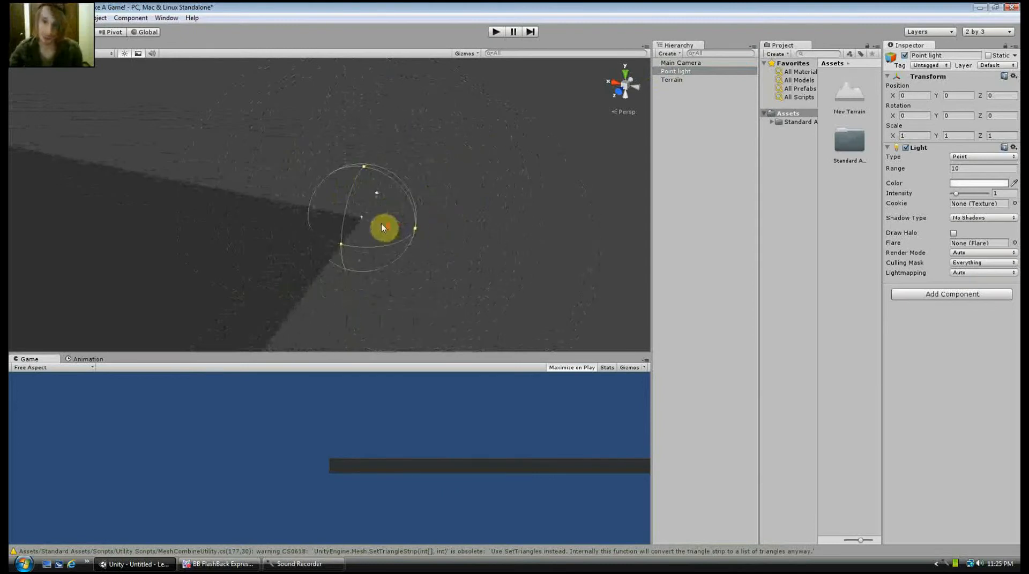
pyautogui.scroll(3, 381, 225)
pyautogui.press('w')
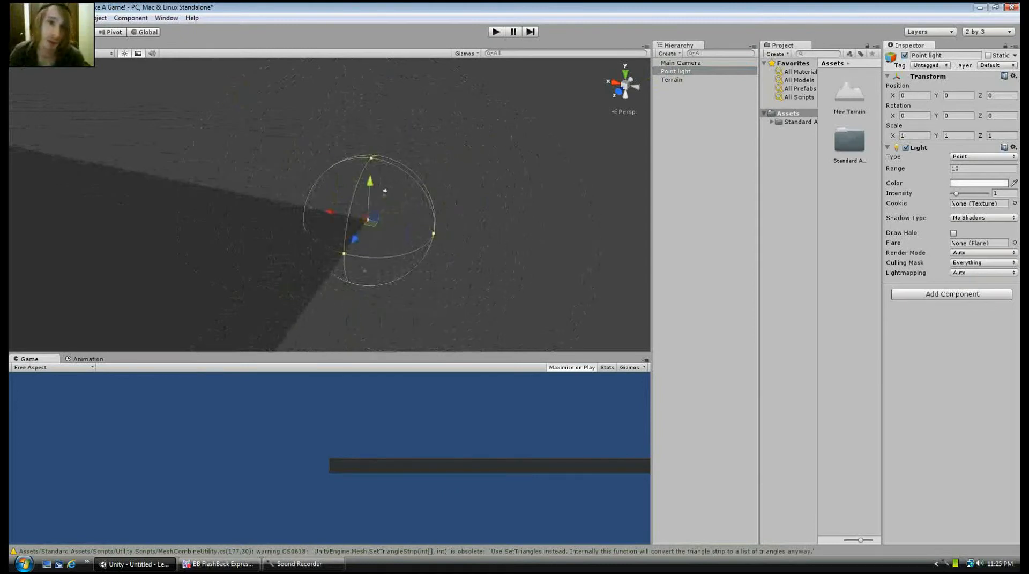
pyautogui.moveTo(371, 187); pyautogui.dragTo(93, 208)
pyautogui.moveTo(201, 213); pyautogui.dragTo(361, 206, button='middle')
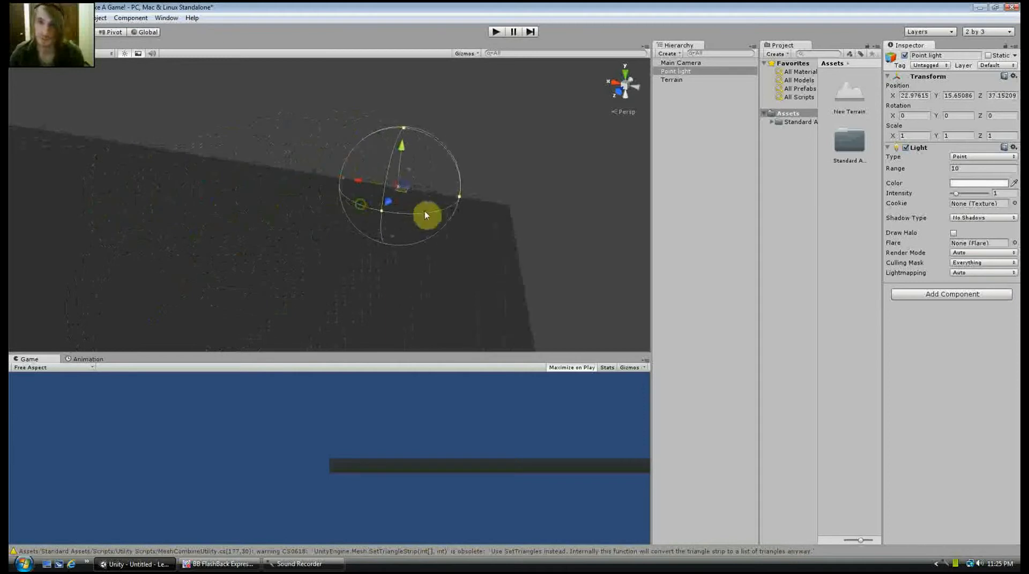
# Lower the point light towards the terrain to a Y position of about 12.4
pyautogui.scroll(3, 423, 211)
pyautogui.scroll(3, 423, 210)
pyautogui.moveTo(506, 211); pyautogui.dragTo(456, 203, button='middle')
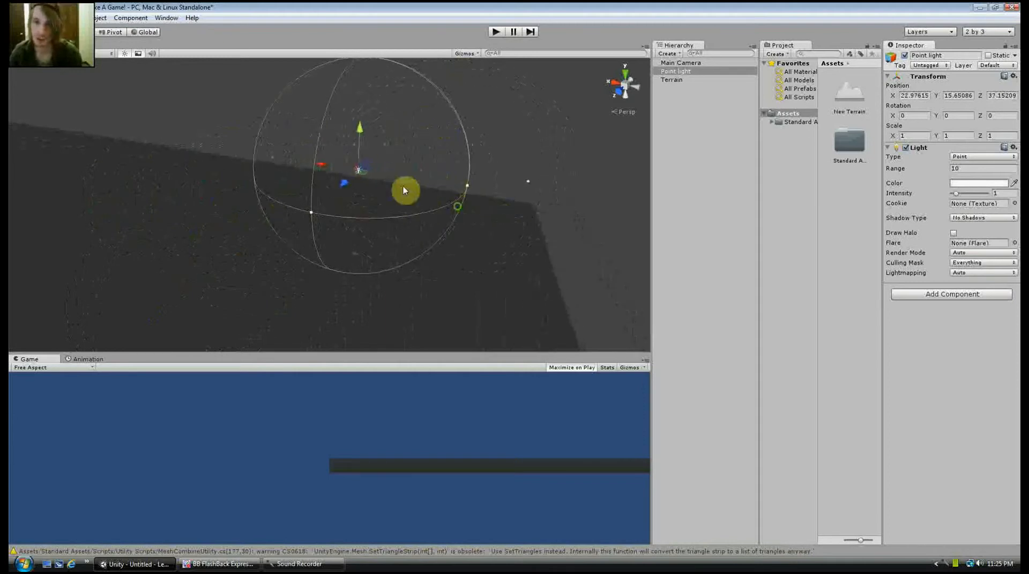
pyautogui.moveTo(358, 129); pyautogui.dragTo(354, 152)
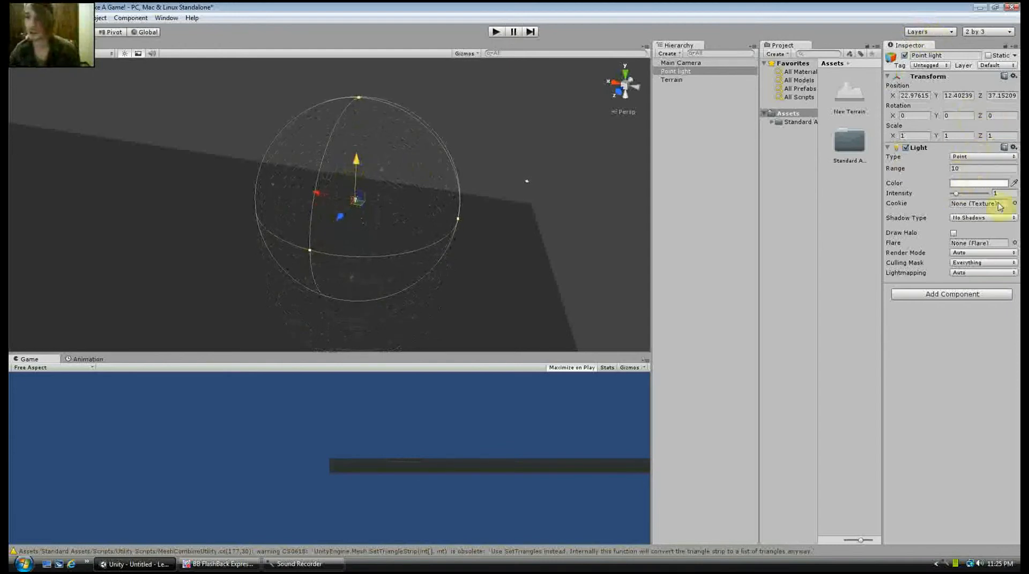
# Set the point light's range to 50
pyautogui.click(974, 168)
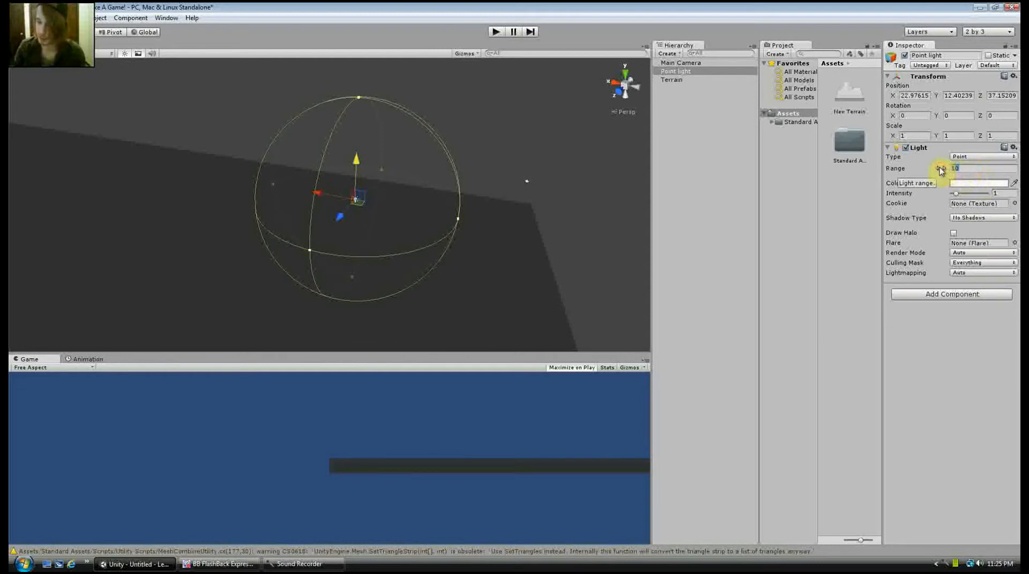
pyautogui.write('50')
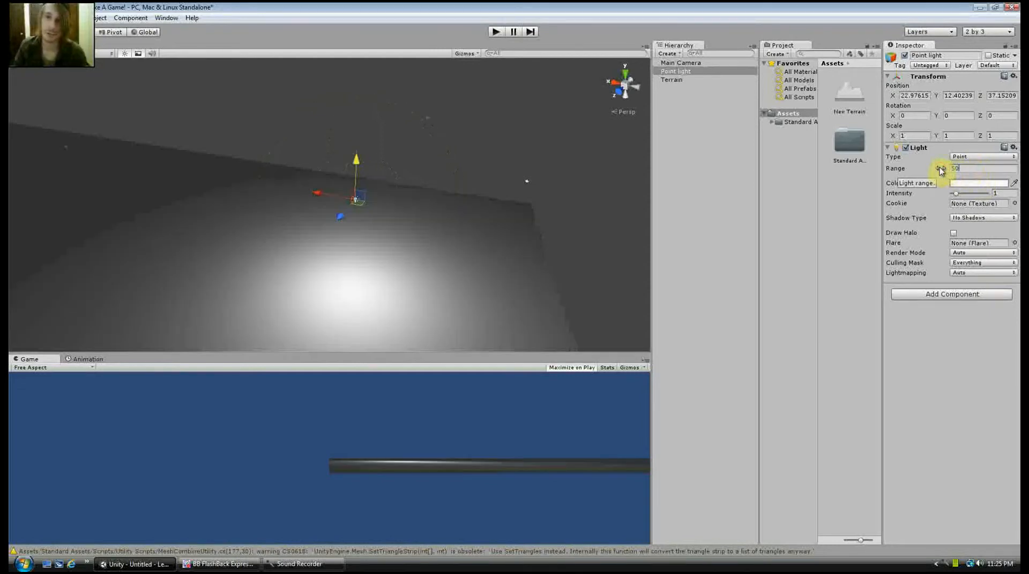
pyautogui.scroll(-8, 440, 204)
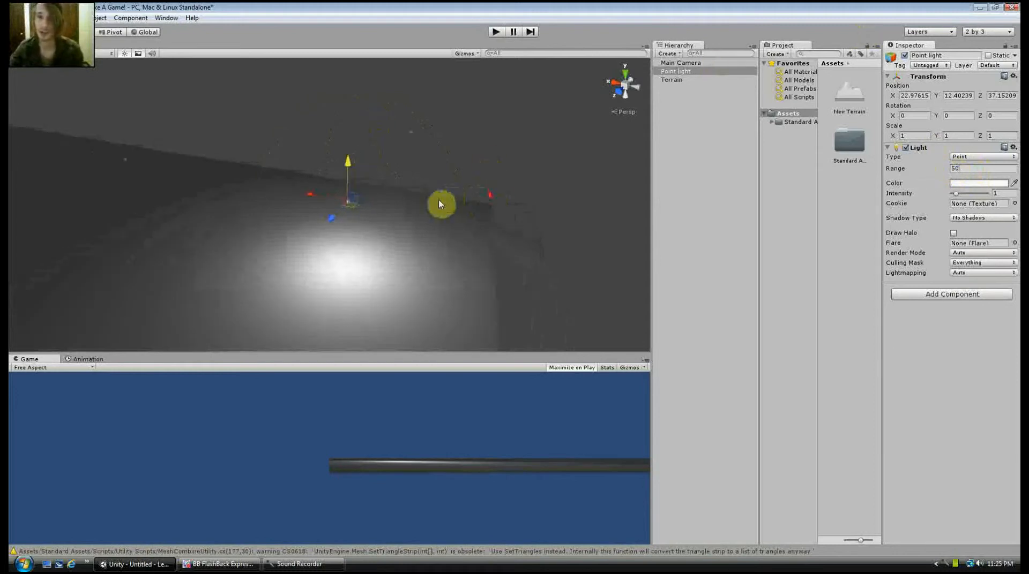
pyautogui.scroll(-3, 299, 203)
# Move the point light farther over the terrain and raise it, to about X 56.4, Y 20.8, Z 70.1
pyautogui.moveTo(298, 201); pyautogui.dragTo(236, 247)
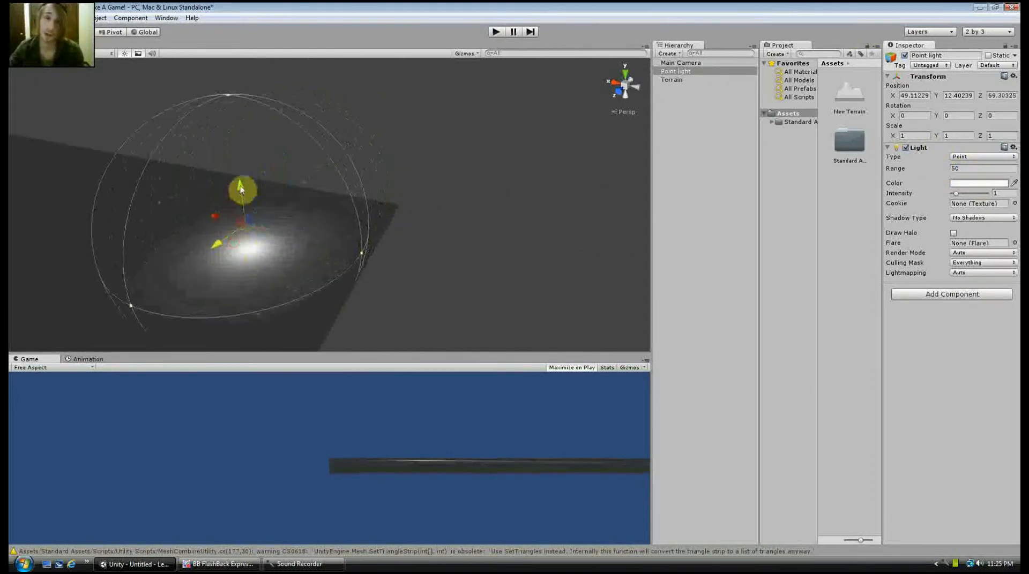
pyautogui.moveTo(240, 189); pyautogui.dragTo(237, 168)
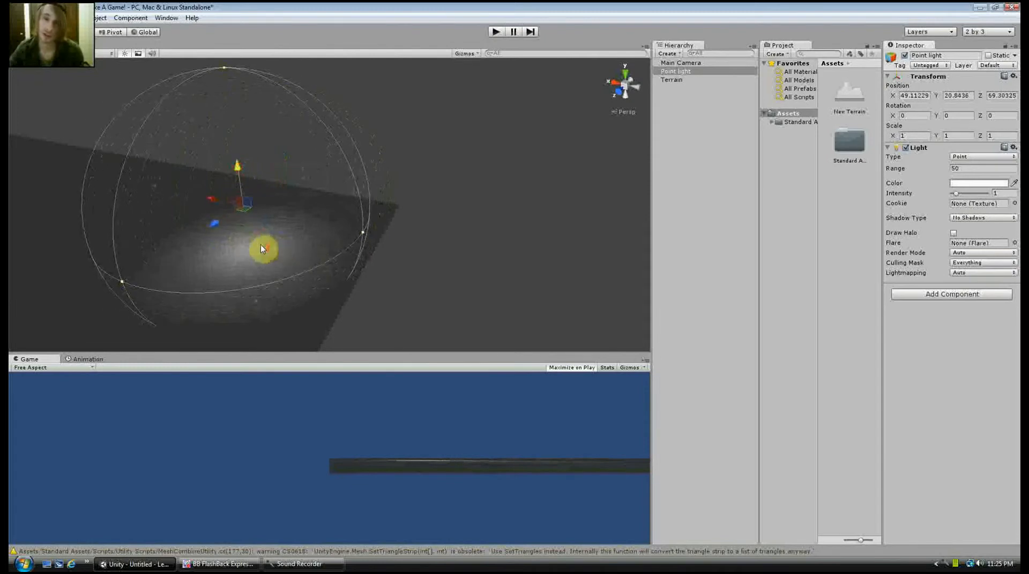
pyautogui.scroll(4, 261, 247)
pyautogui.moveTo(149, 201); pyautogui.dragTo(112, 225)
pyautogui.scroll(-6, 172, 242)
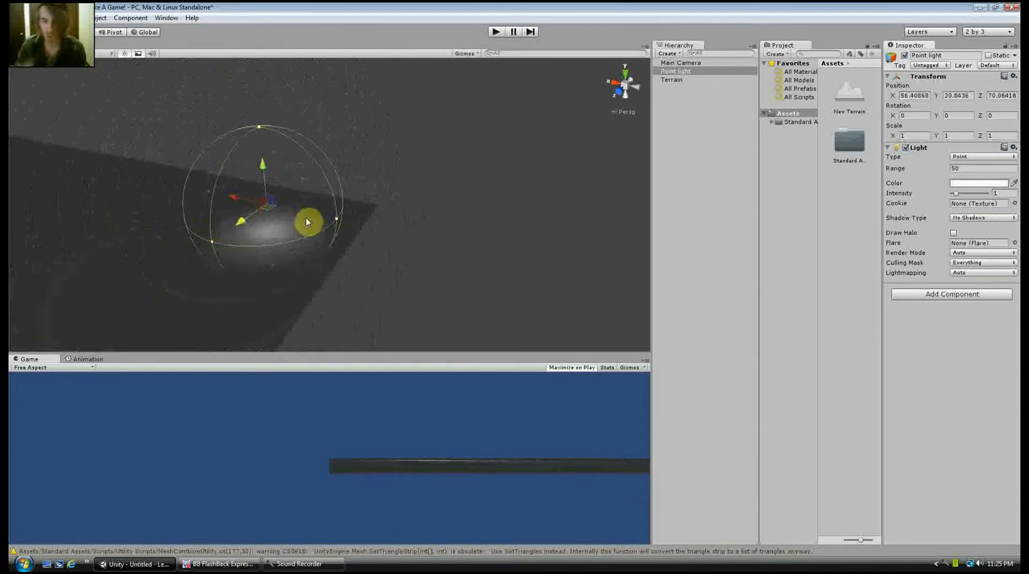
# Place a duplicate of the point light at about X 440, Y 150, Z 474 over the terrain, with a range of 200
pyautogui.moveTo(260, 236); pyautogui.dragTo(605, 161, button='middle')
pyautogui.scroll(-8, 261, 172)
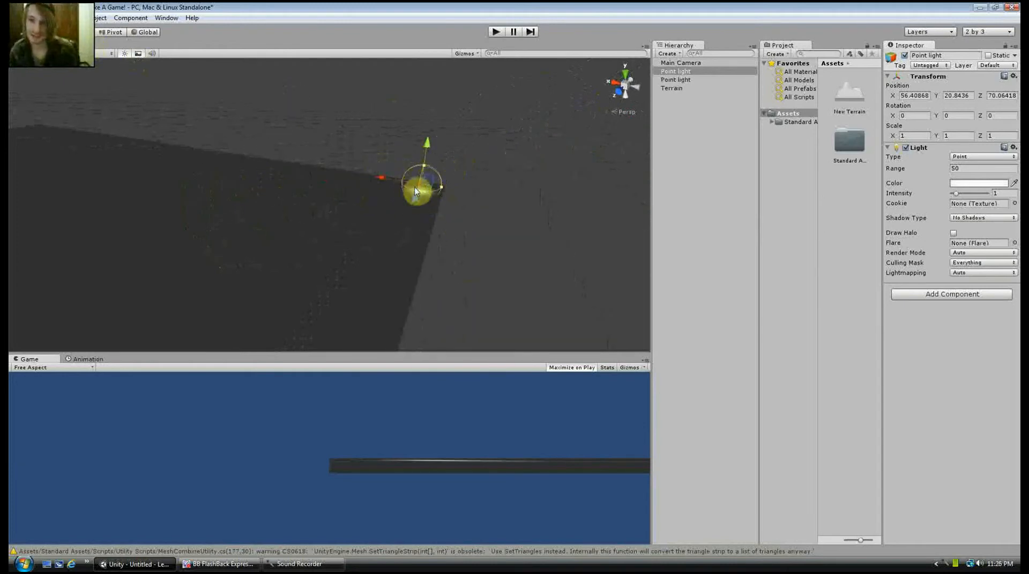
pyautogui.moveTo(415, 191); pyautogui.dragTo(179, 127)
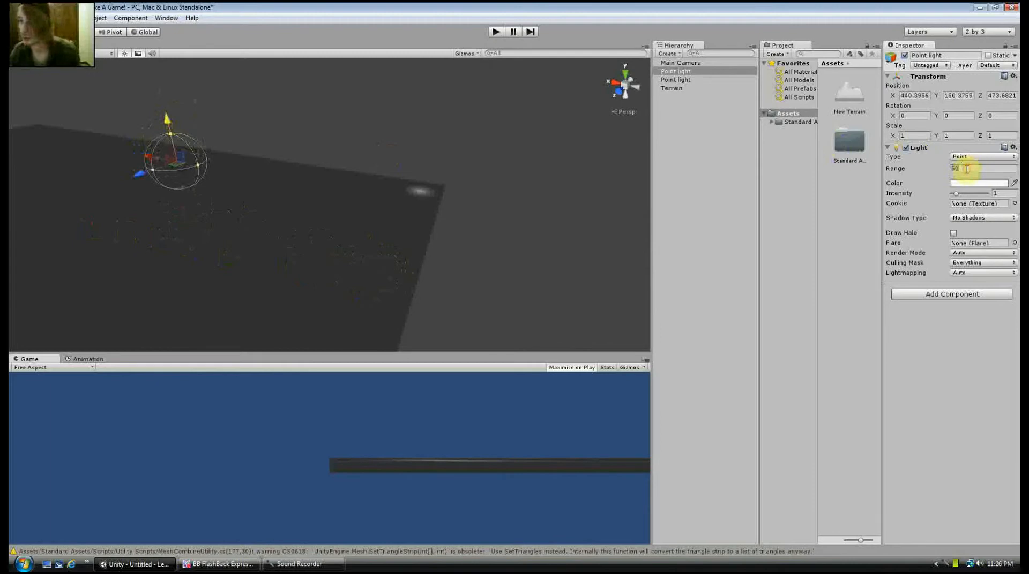
pyautogui.write('200')
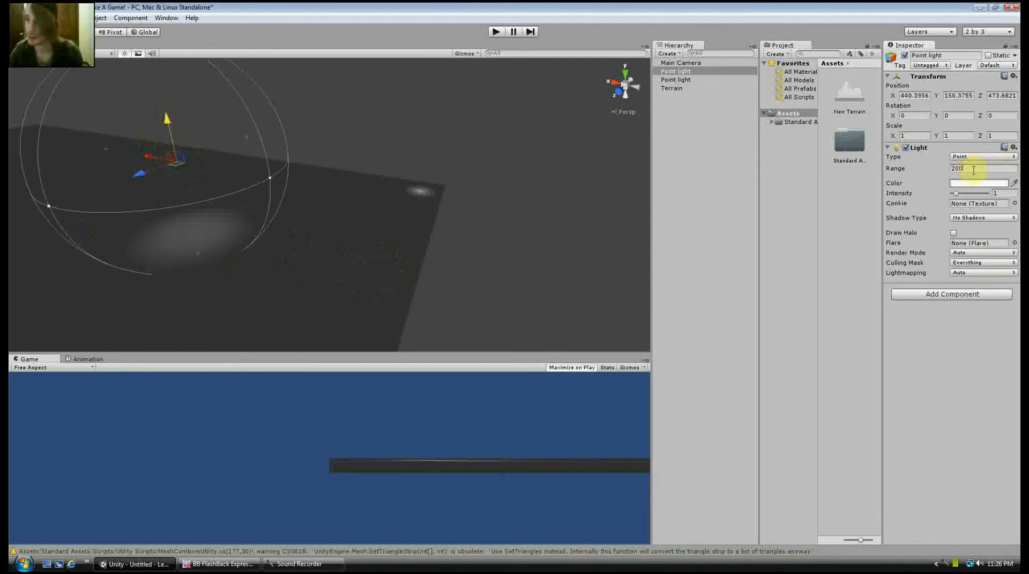
# Set the duplicated point light's range to 500 and shift it along the X axis to about X 385
pyautogui.click(973, 169)
pyautogui.write('500')
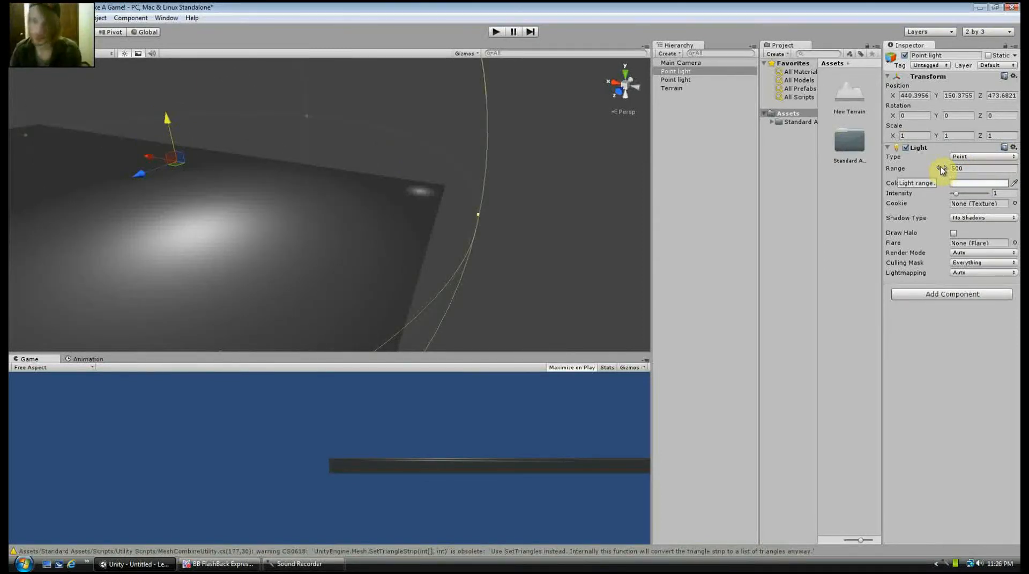
pyautogui.scroll(-3, 358, 258)
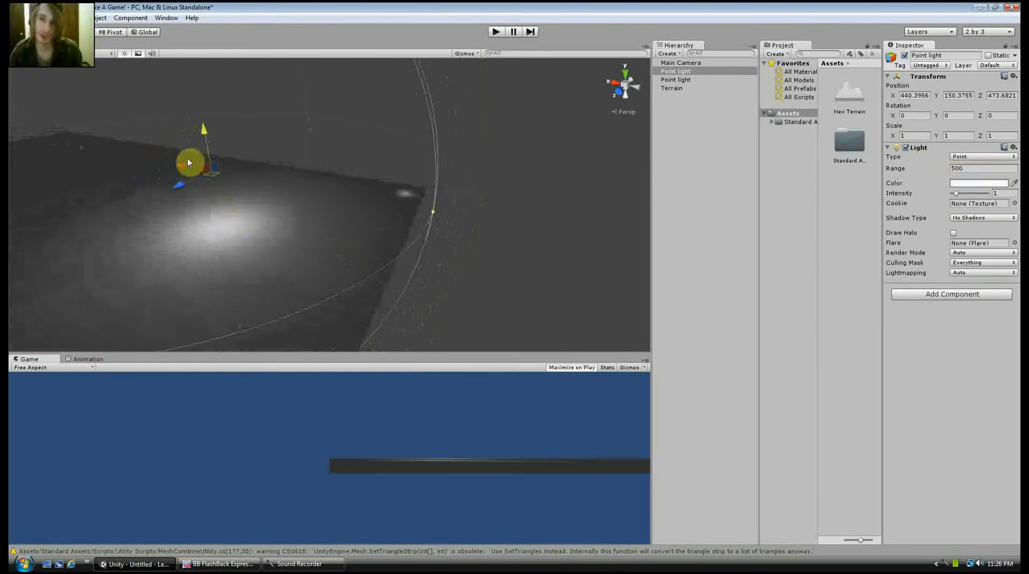
pyautogui.moveTo(179, 168); pyautogui.dragTo(223, 155)
pyautogui.moveTo(224, 156); pyautogui.dragTo(378, 216, button='middle')
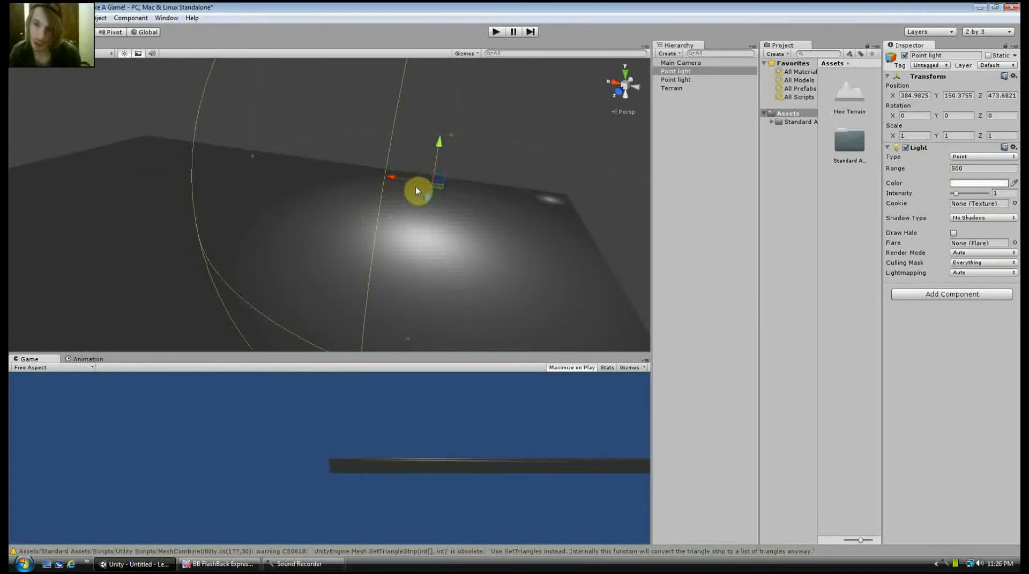
# Extend a row of point lights along the X axis with two duplicates, out to about X 1514 at Z 474
pyautogui.hotkey('ctrl', 'd')
pyautogui.moveTo(393, 178); pyautogui.dragTo(89, 129)
pyautogui.hotkey('ctrl', 'd')
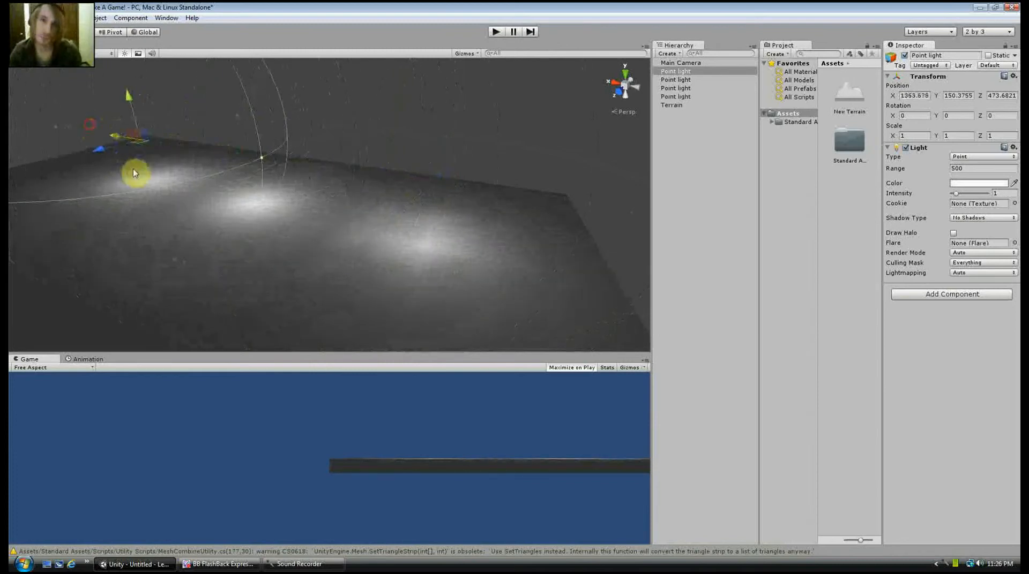
# Place a second row of three duplicated point lights at about Z 1087, spread from X 1514 to X 376
pyautogui.scroll(-5, 133, 170)
pyautogui.moveTo(184, 165); pyautogui.dragTo(81, 223)
pyautogui.hotkey('ctrl', 'd')
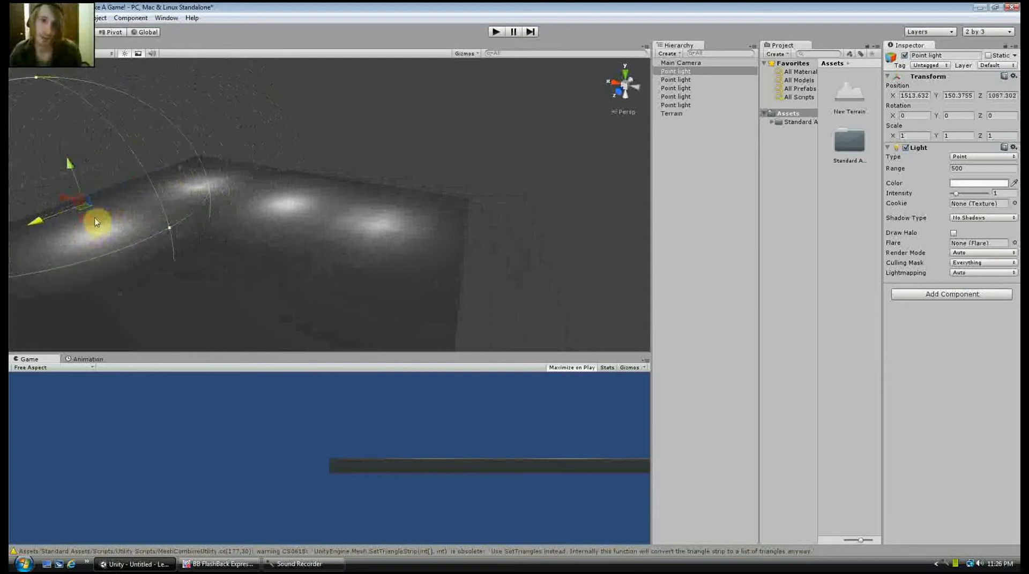
pyautogui.scroll(-4, 190, 210)
pyautogui.hotkey('ctrl', 'd')
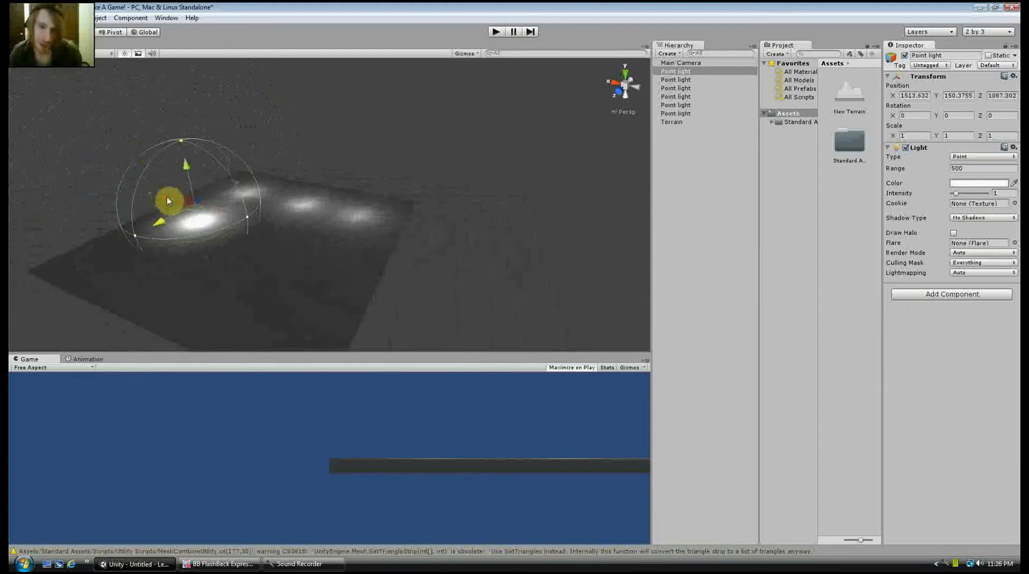
pyautogui.moveTo(167, 195); pyautogui.dragTo(328, 299)
pyautogui.hotkey('ctrl', 'd')
# Place a third row of three duplicated point lights at about Z 1710, at about X 376, 943 and 1566
pyautogui.hotkey('ctrl', 'd')
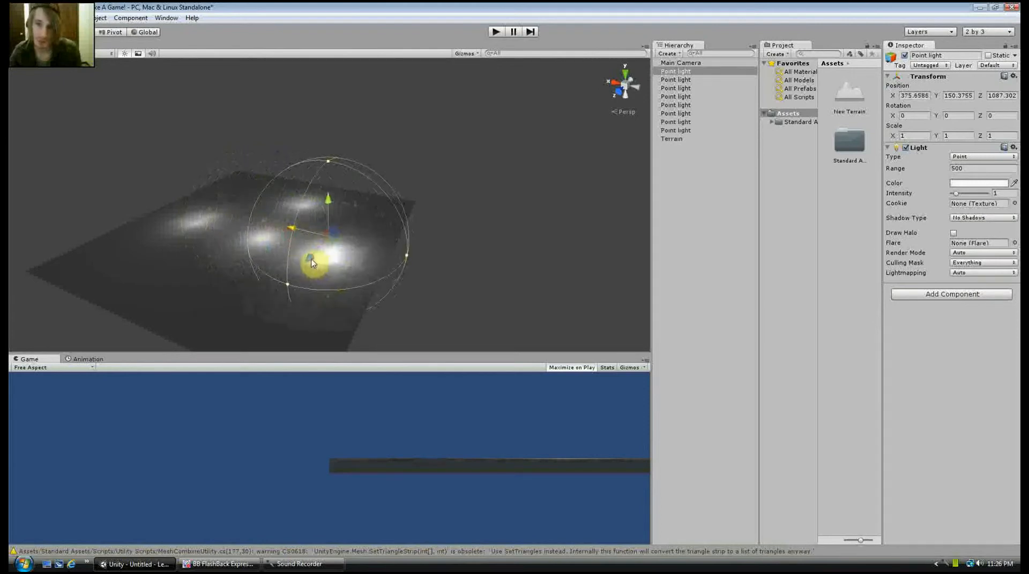
pyautogui.moveTo(313, 263); pyautogui.dragTo(269, 310)
pyautogui.hotkey('ctrl', 'd')
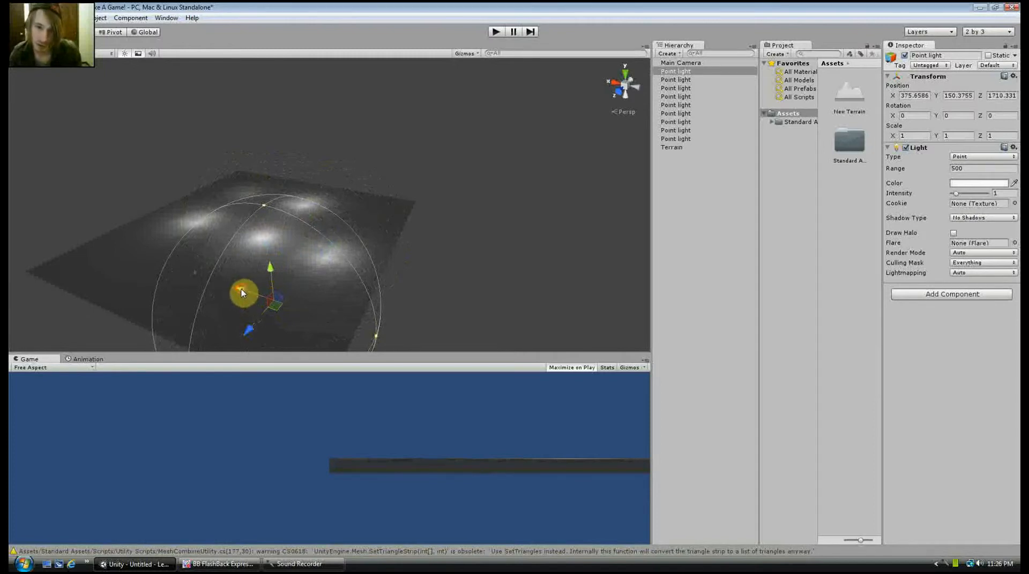
pyautogui.moveTo(241, 292); pyautogui.dragTo(138, 265)
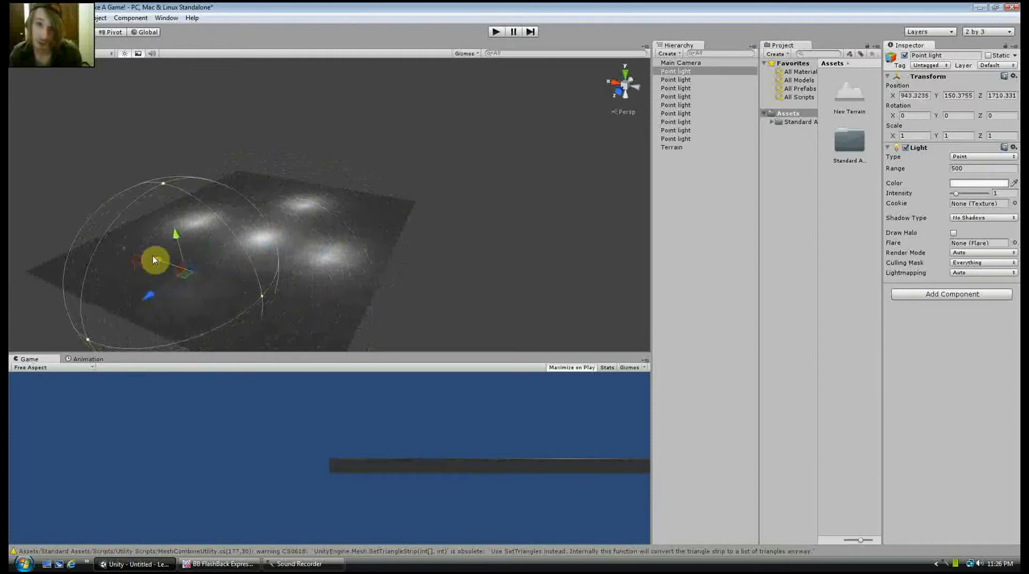
pyautogui.hotkey('ctrl', 'd')
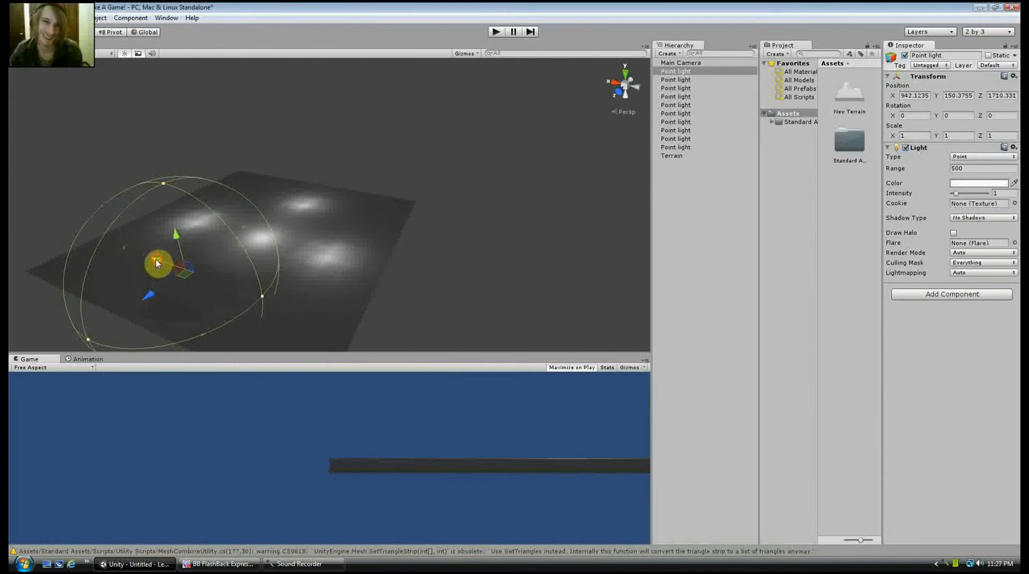
pyautogui.moveTo(156, 263); pyautogui.dragTo(298, 238)
# Examine how the grid of point lights illuminates the terrain from close up, from farther away and from above
pyautogui.scroll(2, 297, 238)
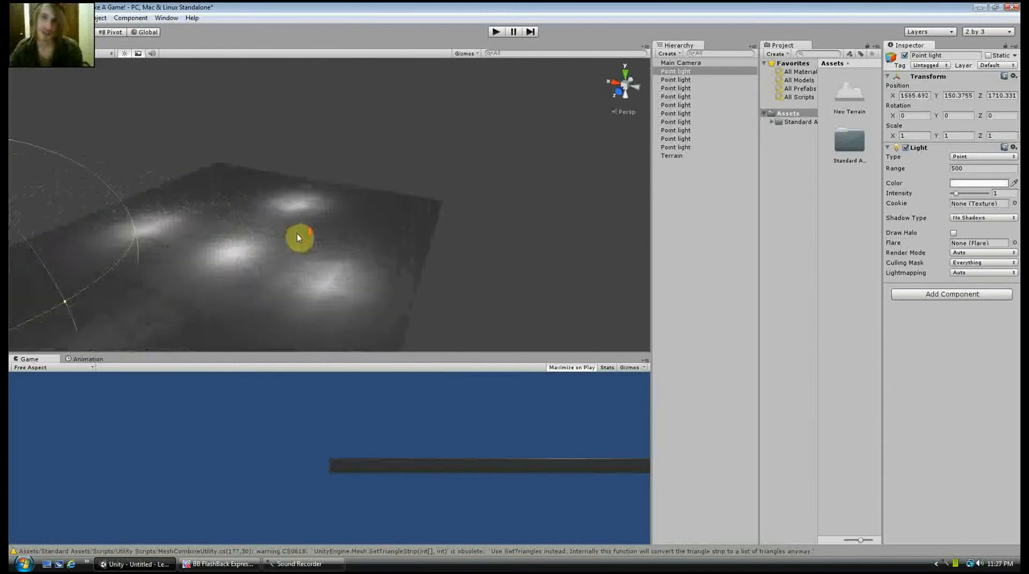
pyautogui.scroll(5, 298, 238)
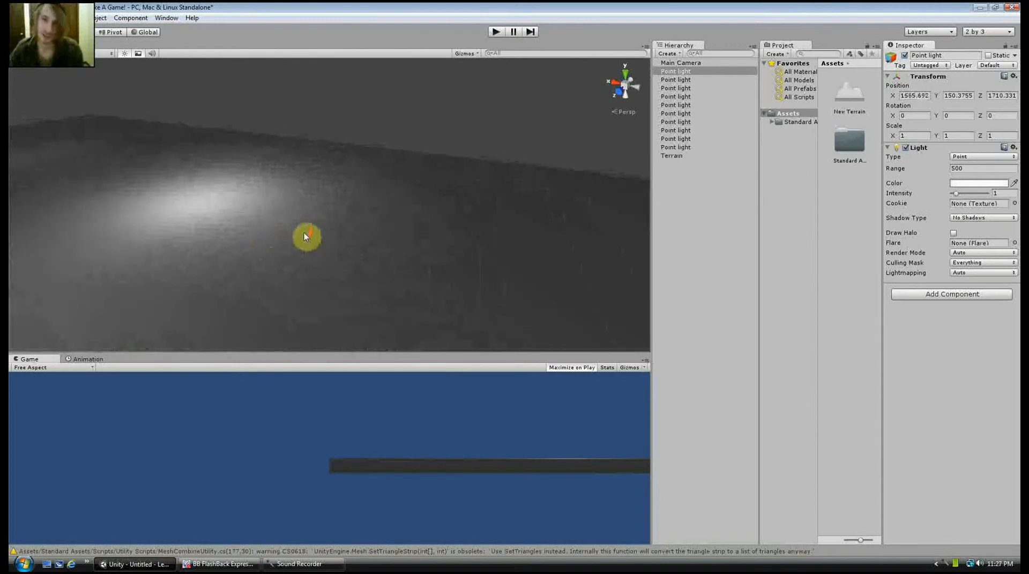
pyautogui.scroll(1, 306, 236)
pyautogui.moveTo(425, 228); pyautogui.dragTo(408, 210, button='middle')
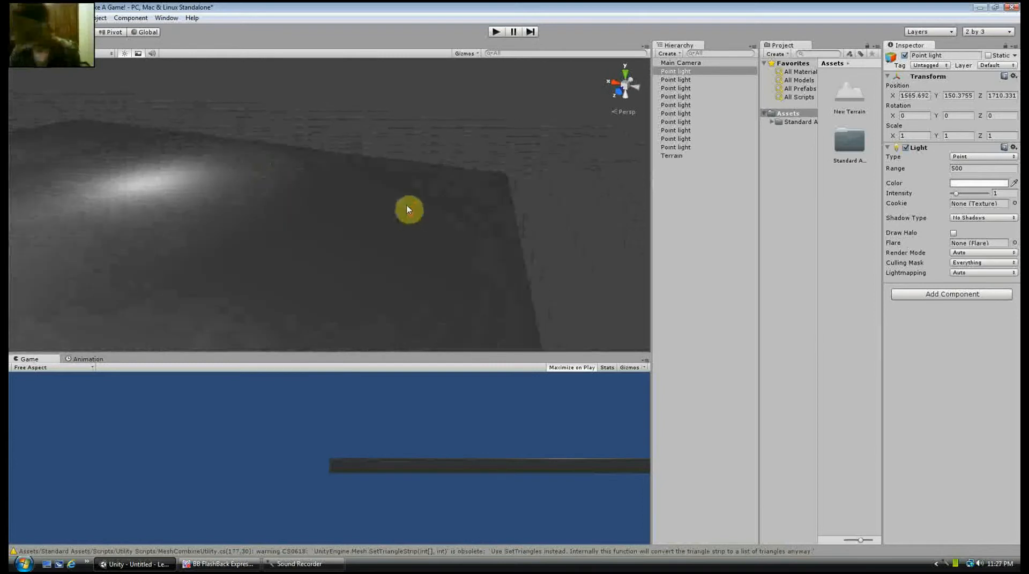
pyautogui.moveTo(346, 209); pyautogui.dragTo(501, 197, button='middle')
pyautogui.scroll(-5, 344, 185)
pyautogui.scroll(-5, 302, 174)
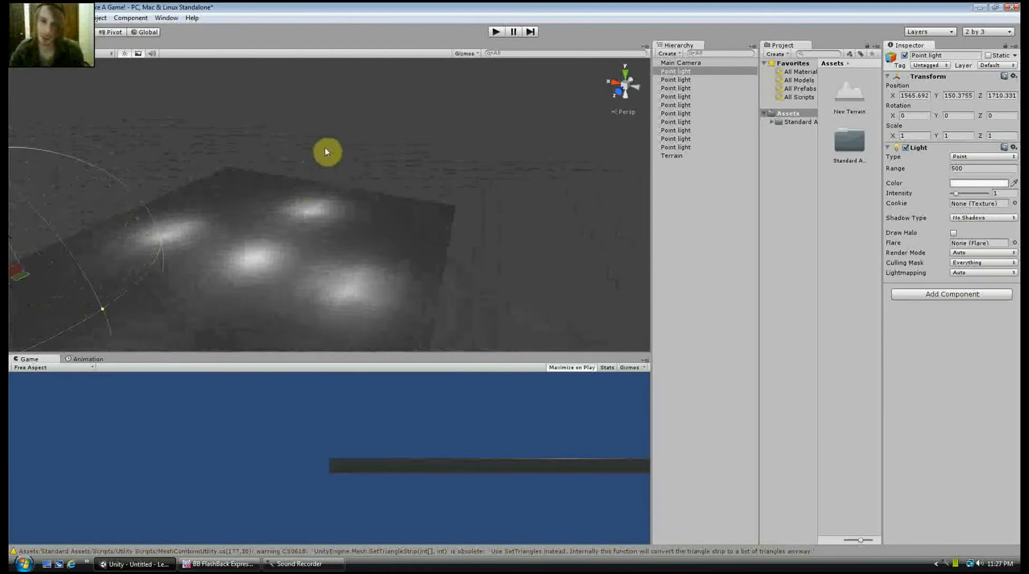
pyautogui.moveTo(326, 151); pyautogui.dragTo(326, 206, button='right')
pyautogui.moveTo(319, 160); pyautogui.dragTo(278, 154, button='middle')
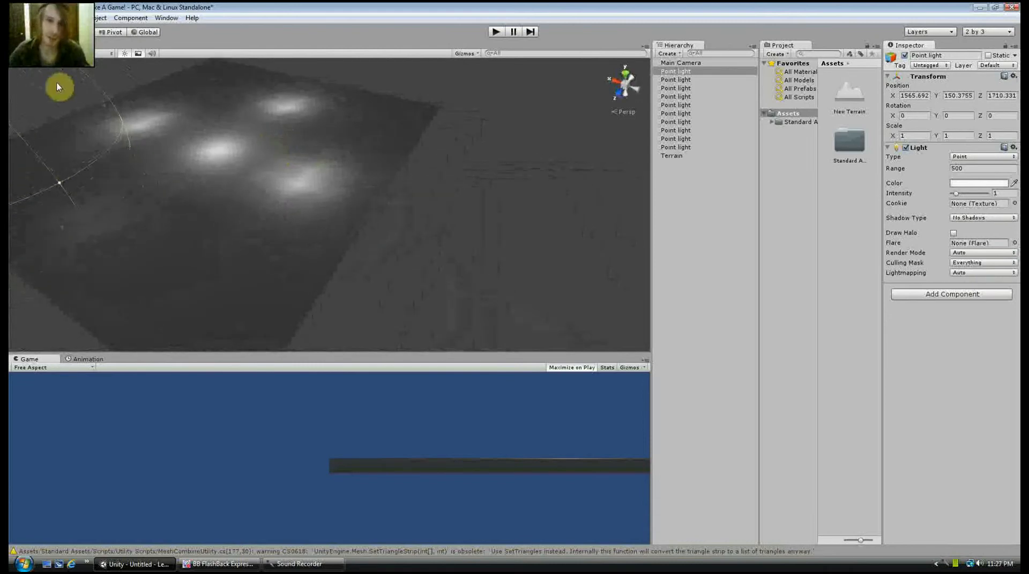
# Activate the Raise / Lower Terrain tool on the terrain with a brush size of 38 and an opacity of 100
pyautogui.click(284, 278)
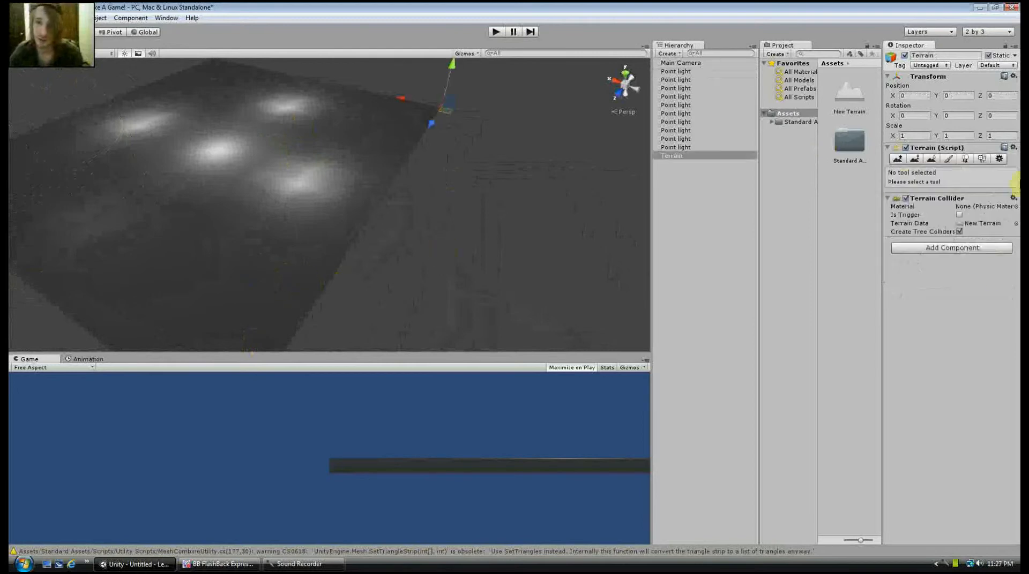
pyautogui.click(897, 160)
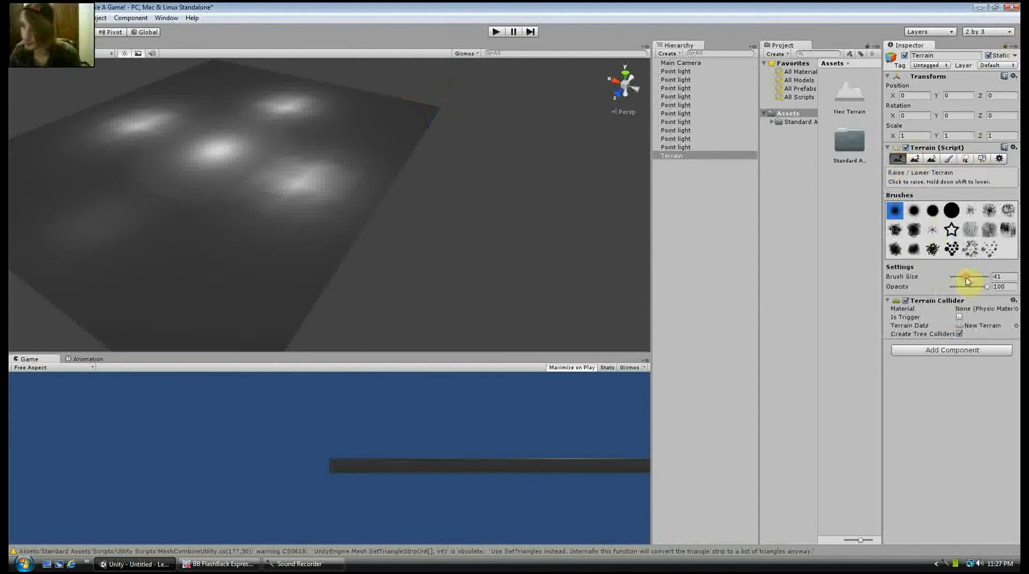
pyautogui.moveTo(962, 278); pyautogui.dragTo(972, 274)
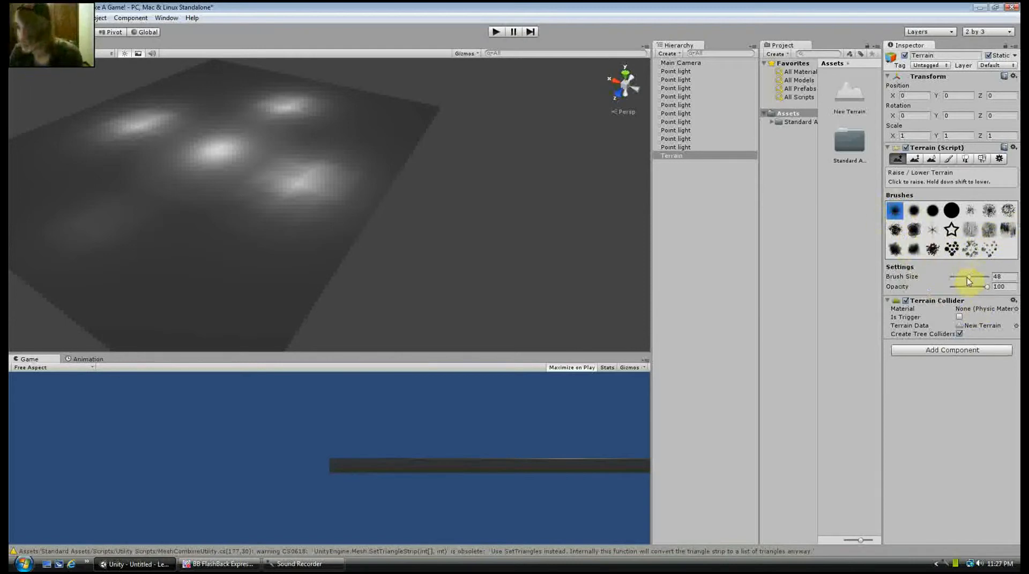
pyautogui.moveTo(967, 278); pyautogui.dragTo(961, 282)
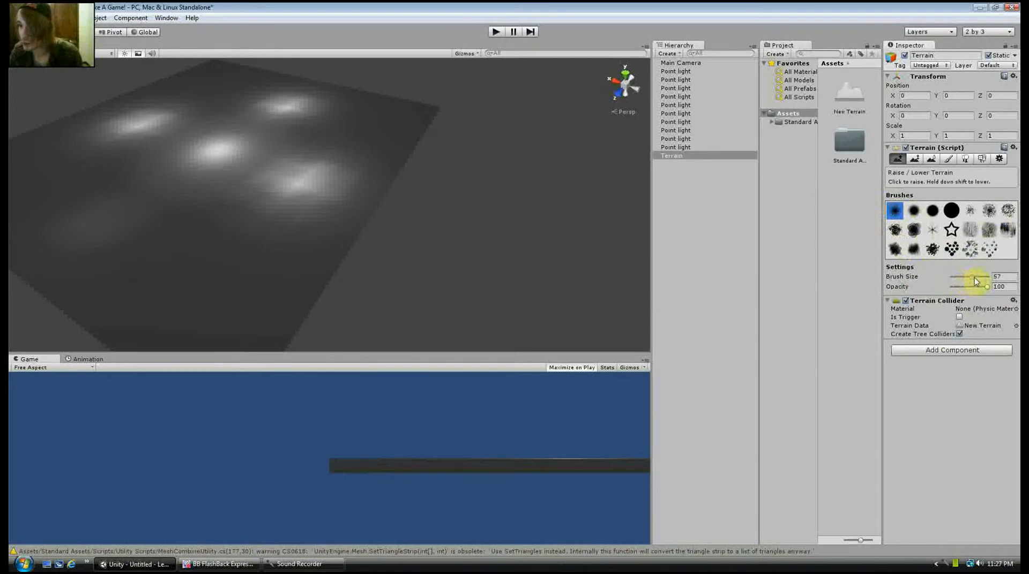
pyautogui.click(965, 278)
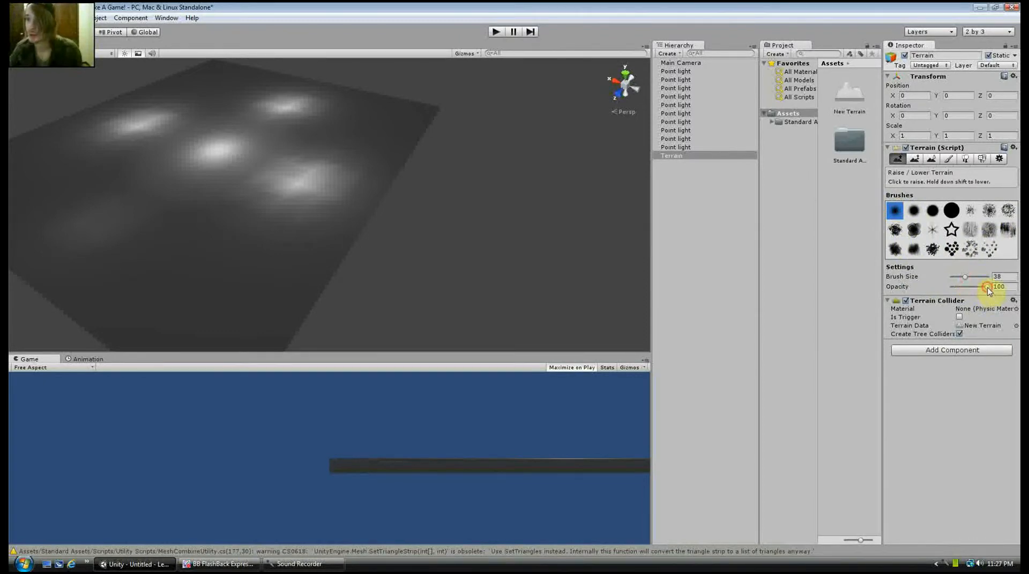
pyautogui.moveTo(989, 290); pyautogui.dragTo(979, 291)
# Try raising the terrain between the point lights with freehand brush strokes
pyautogui.moveTo(269, 233)
pyautogui.mouseDown()
pyautogui.moveTo(259, 278)
pyautogui.moveTo(225, 202)
pyautogui.moveTo(259, 182)
pyautogui.moveTo(234, 156)
pyautogui.mouseUp()
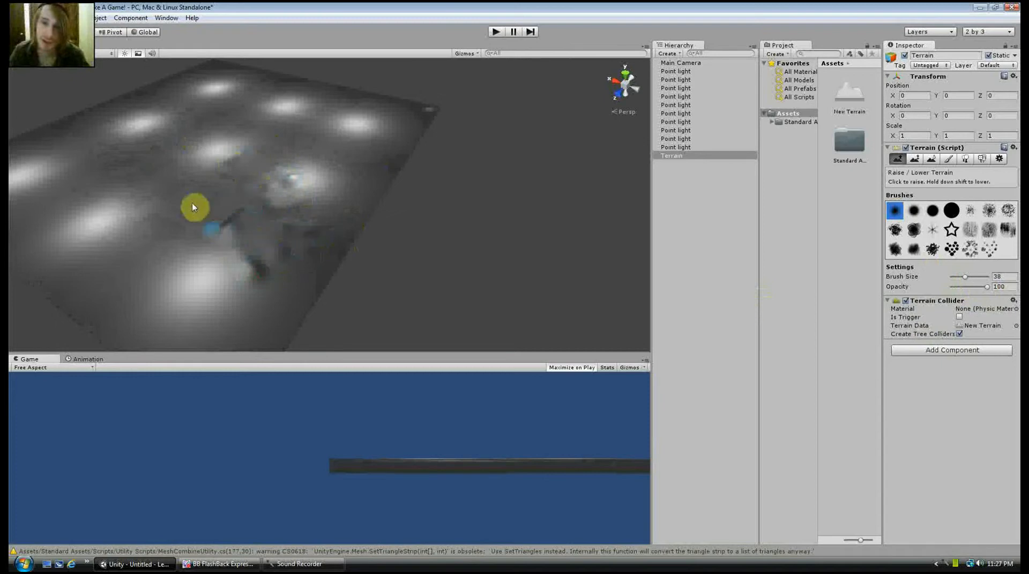
pyautogui.scroll(10, 259, 240)
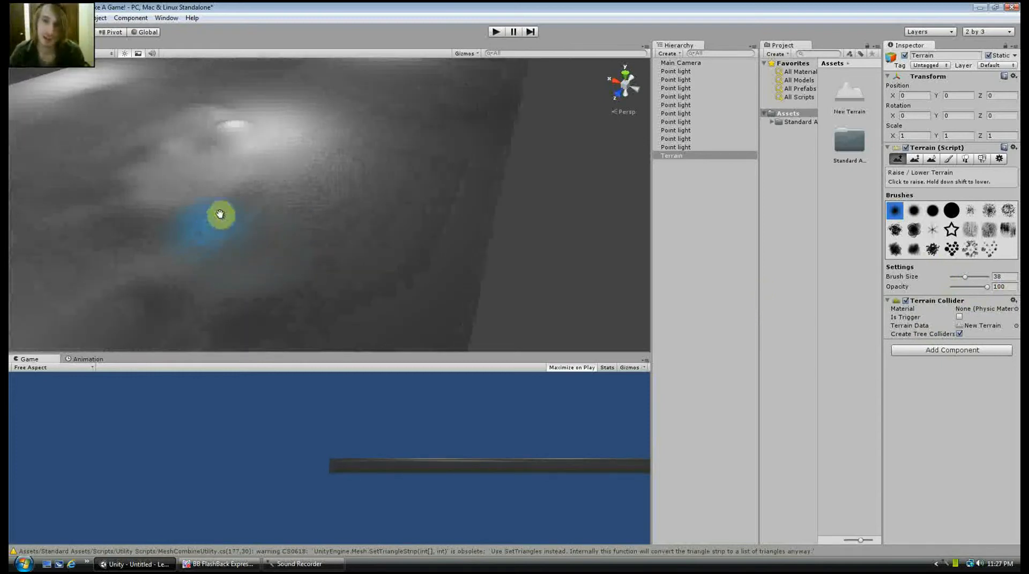
pyautogui.moveTo(220, 214); pyautogui.dragTo(271, 202, button='middle')
pyautogui.scroll(-8, 272, 195)
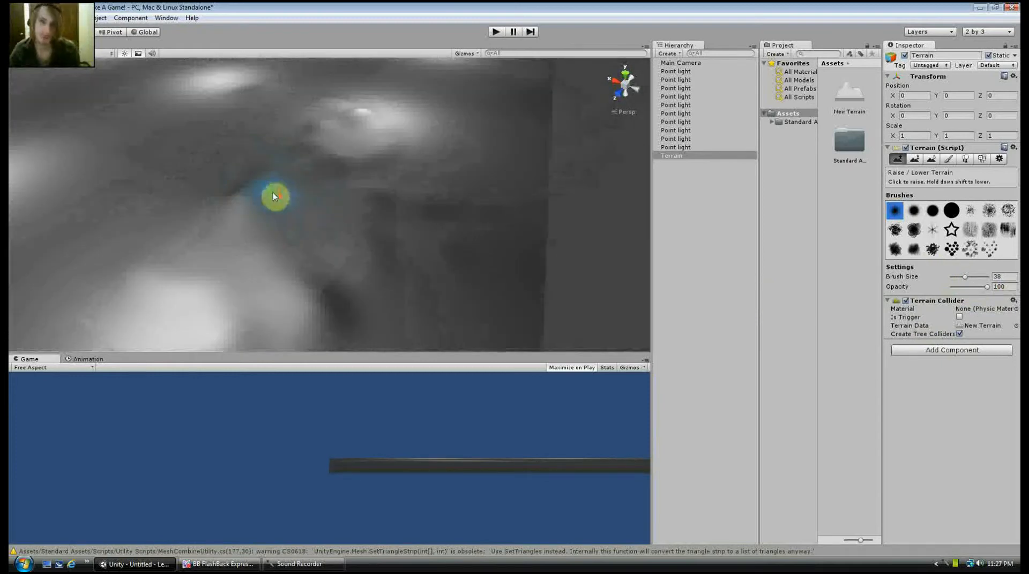
# Reduce the brush opacity to 30 and raise another test mound on the terrain
pyautogui.moveTo(989, 289); pyautogui.dragTo(978, 290)
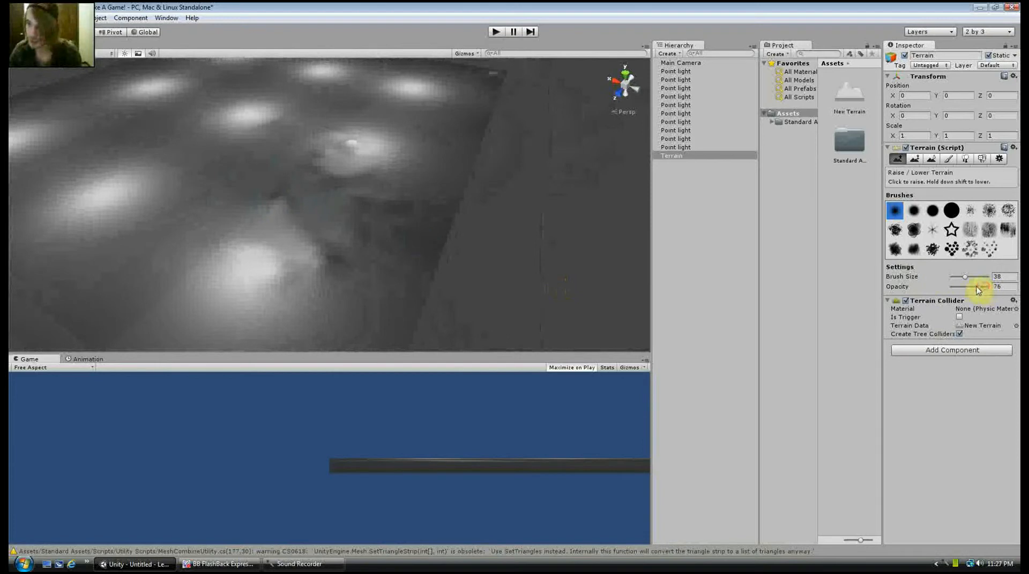
pyautogui.moveTo(263, 262)
pyautogui.mouseDown()
pyautogui.moveTo(204, 278)
pyautogui.moveTo(268, 315)
pyautogui.moveTo(216, 209)
pyautogui.moveTo(142, 267)
pyautogui.mouseUp()
# Undo the test strokes on the terrain and select the terrain again
pyautogui.hotkey('ctrl', 'z')
pyautogui.hotkey('ctrl', 'z')
pyautogui.hotkey('ctrl', 'z')
pyautogui.hotkey('ctrl', 'z')
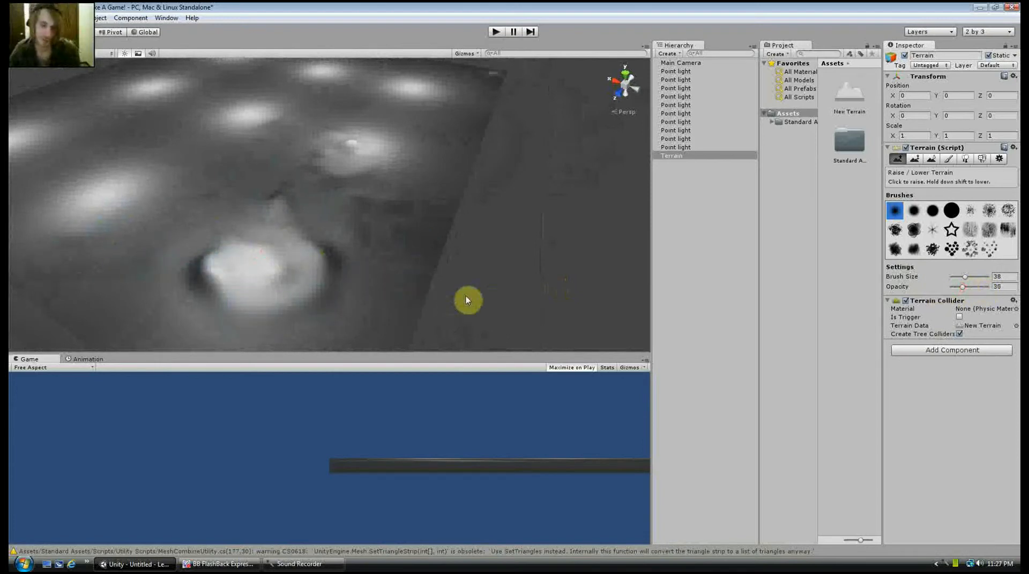
pyautogui.scroll(-3, 267, 200)
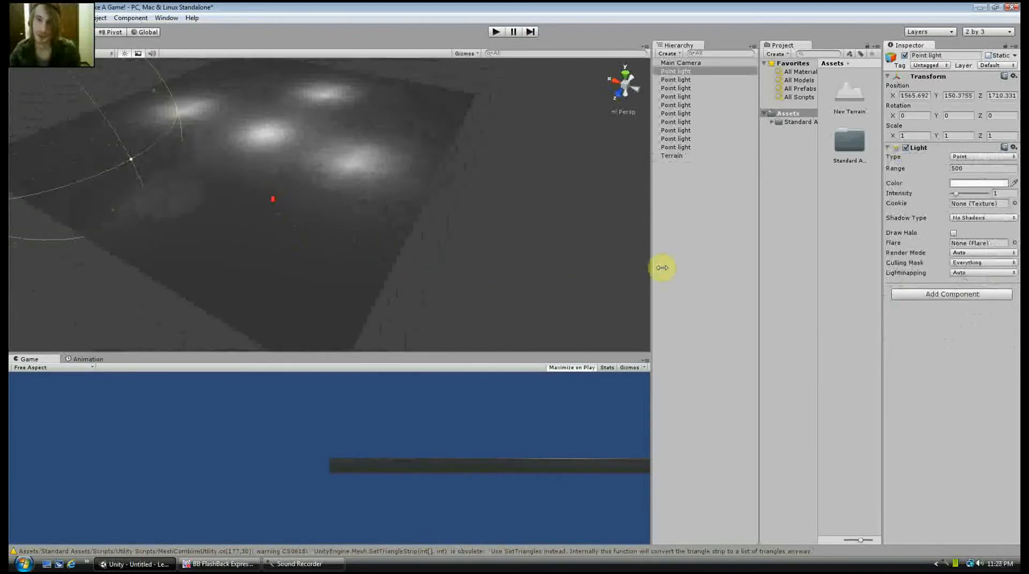
pyautogui.click(378, 251)
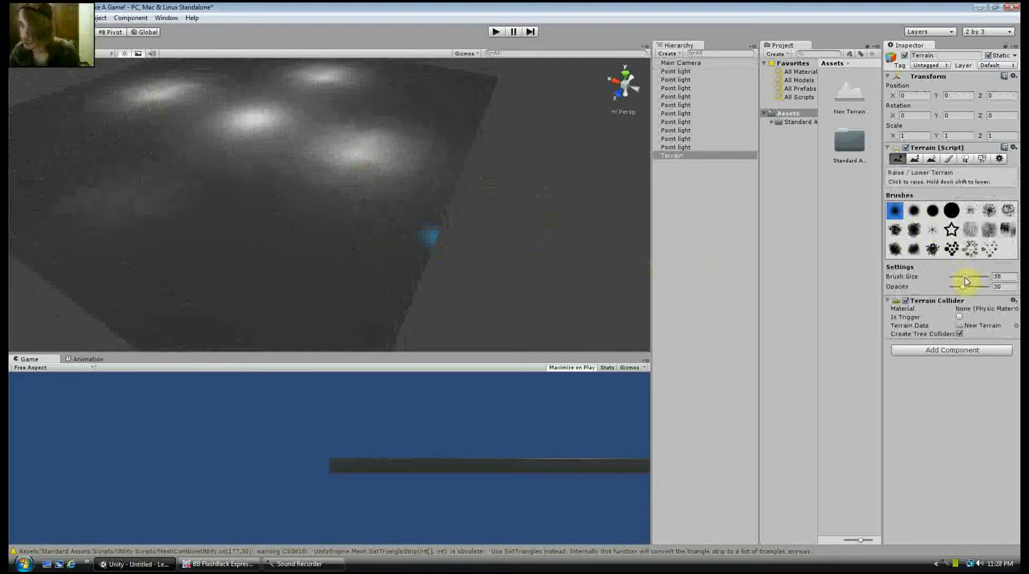
# Set the brush size to 100 and raise gentle hills across the whole terrain
pyautogui.moveTo(968, 277); pyautogui.dragTo(978, 277)
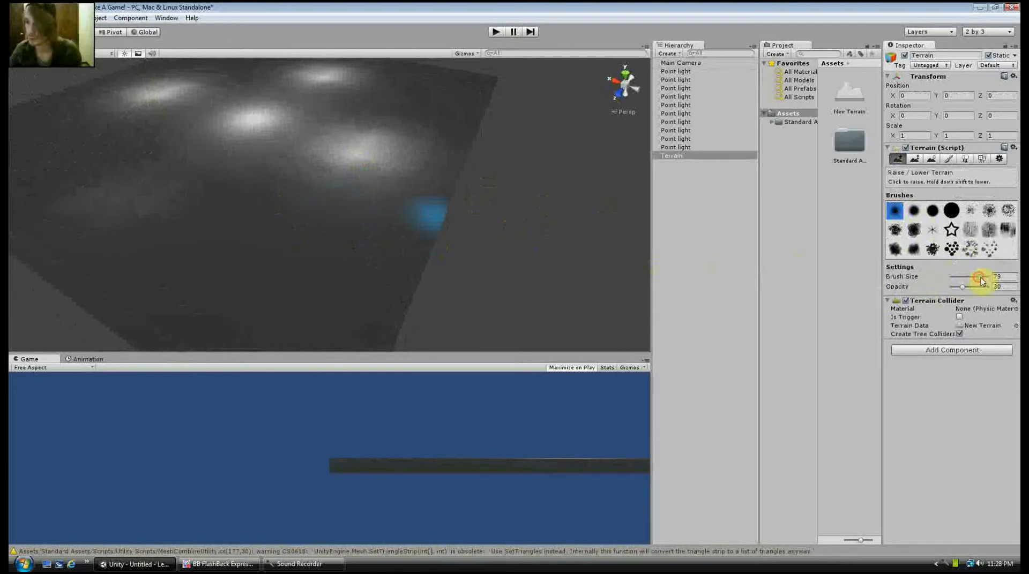
pyautogui.moveTo(980, 281); pyautogui.dragTo(991, 282)
pyautogui.scroll(-5, 525, 195)
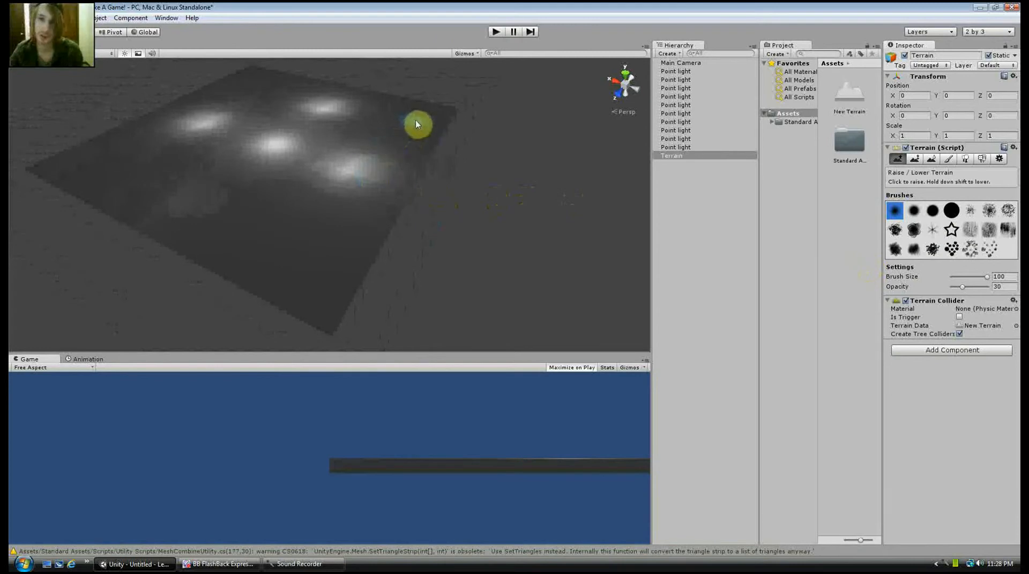
pyautogui.moveTo(416, 124); pyautogui.dragTo(402, 122)
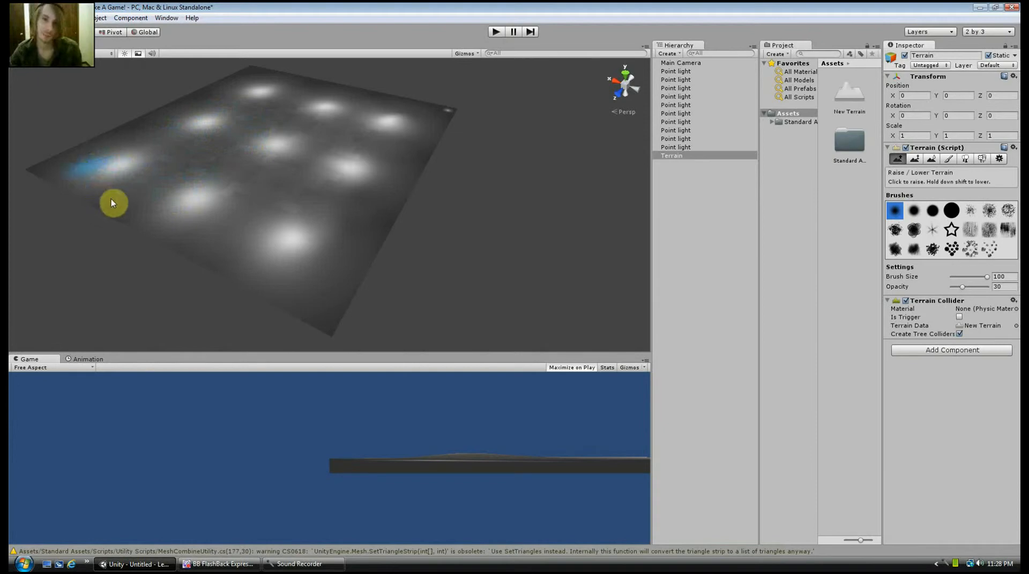
# Set the terrain brush opacity to 54
pyautogui.scroll(10, 268, 176)
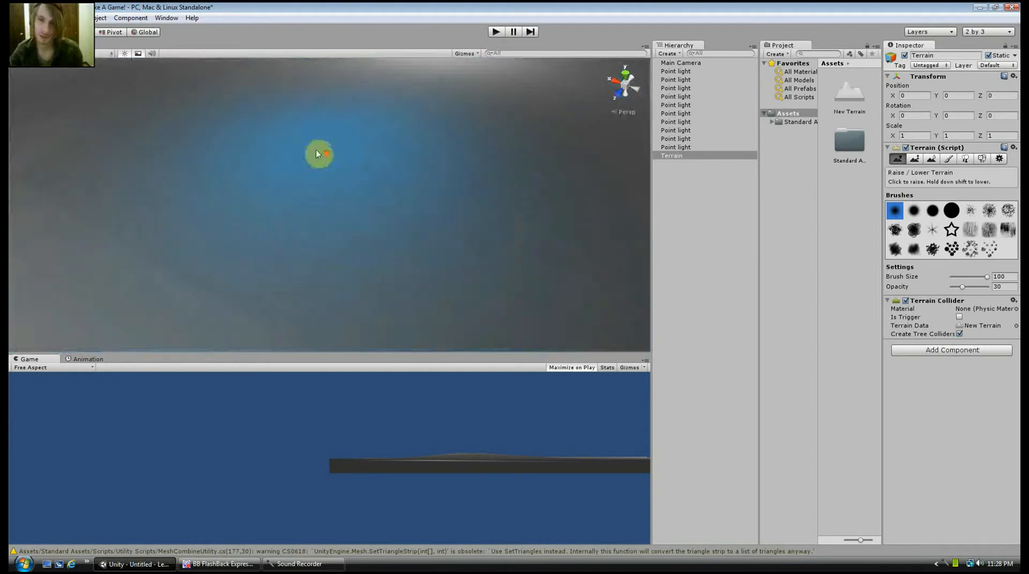
pyautogui.scroll(-10, 316, 154)
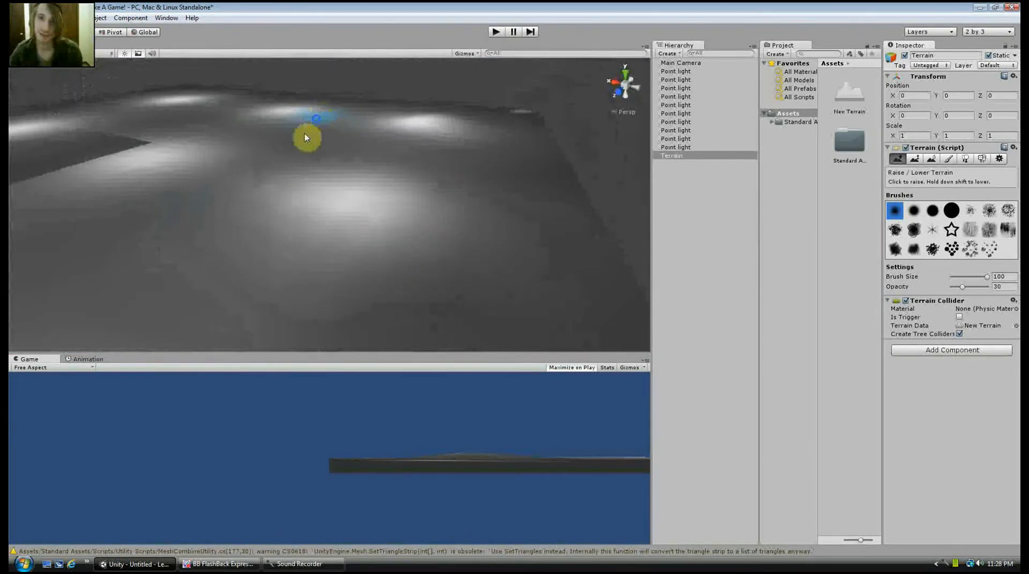
pyautogui.scroll(10, 284, 166)
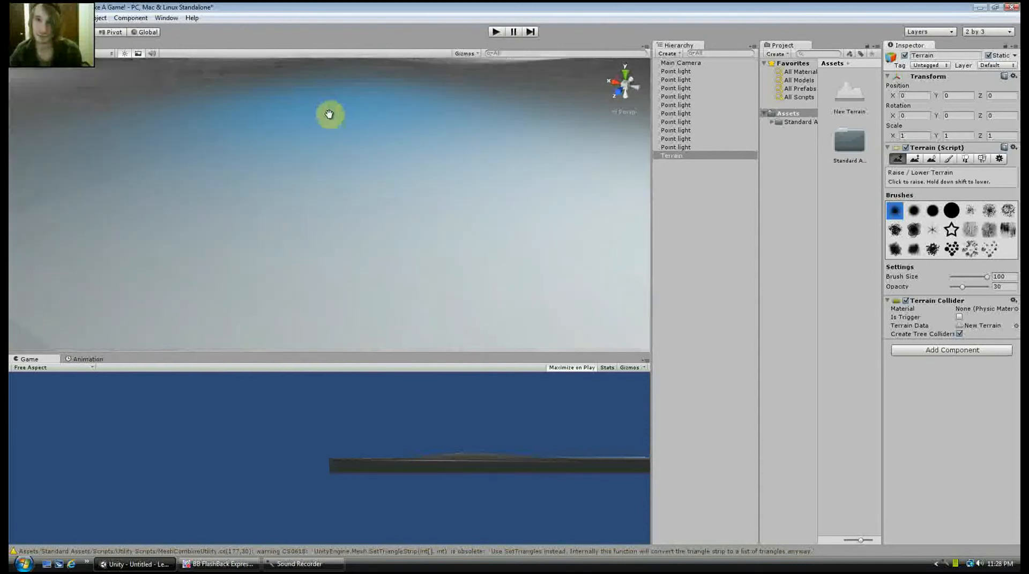
pyautogui.scroll(-10, 329, 114)
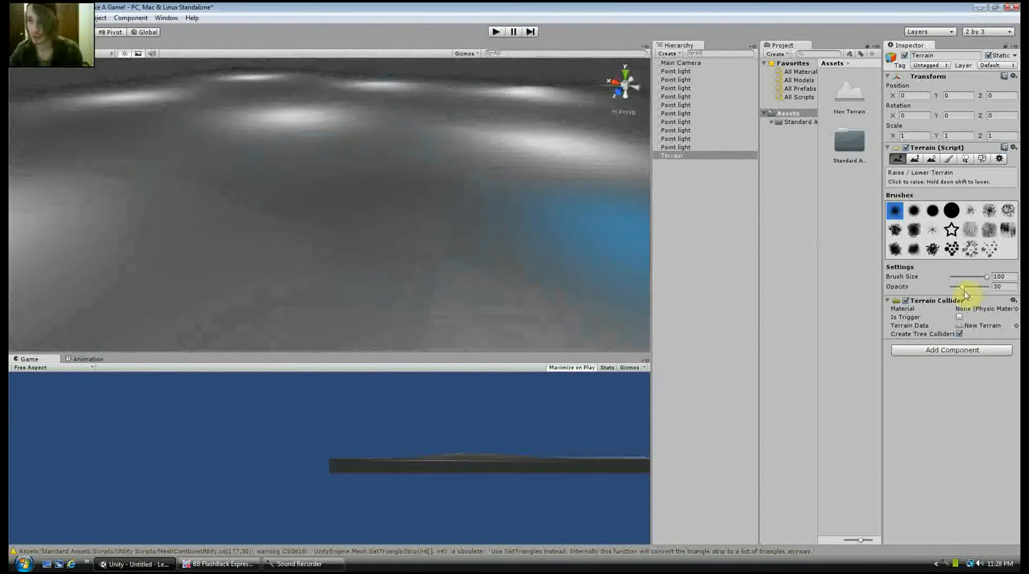
pyautogui.moveTo(962, 288); pyautogui.dragTo(970, 289)
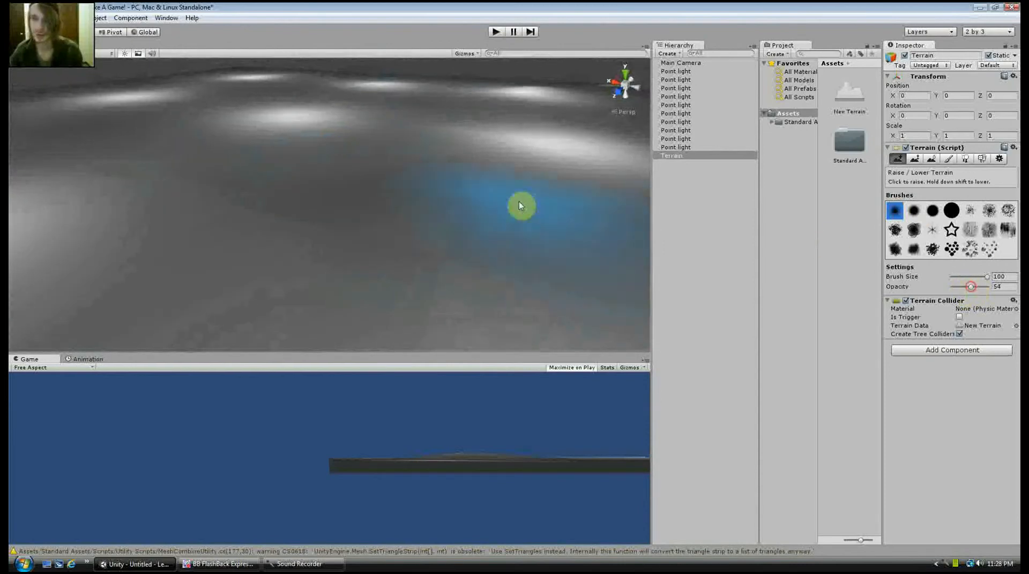
# Raise more broad hills across the terrain, including along its far edge, with the size 100 brush
pyautogui.scroll(-5, 490, 185)
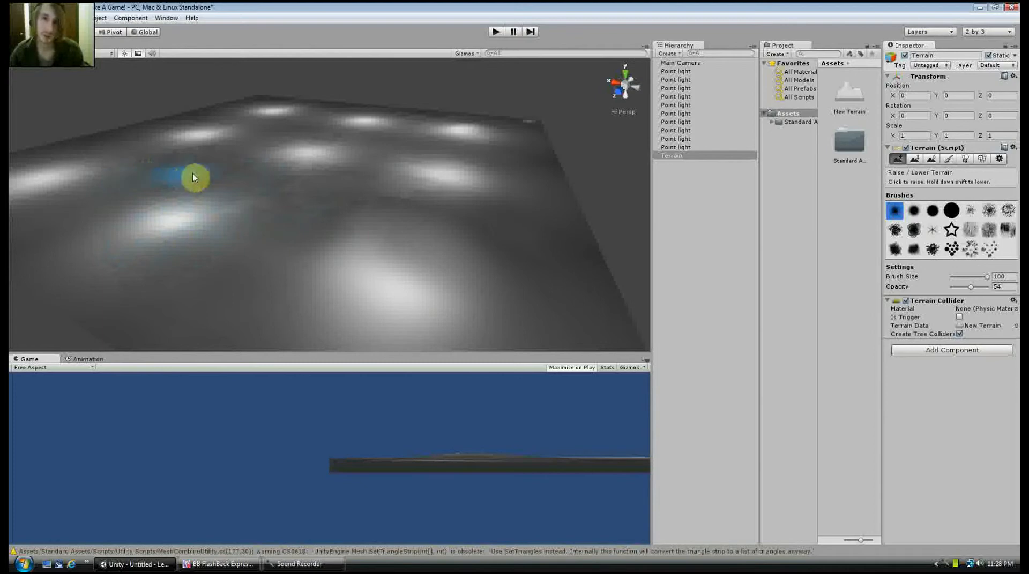
pyautogui.moveTo(441, 170); pyautogui.dragTo(392, 206, button='middle')
pyautogui.moveTo(390, 203); pyautogui.dragTo(250, 225, button='right')
pyautogui.moveTo(374, 208); pyautogui.dragTo(239, 228, button='middle')
pyautogui.moveTo(339, 189)
pyautogui.mouseDown()
pyautogui.moveTo(285, 101)
pyautogui.moveTo(266, 125)
pyautogui.mouseUp()
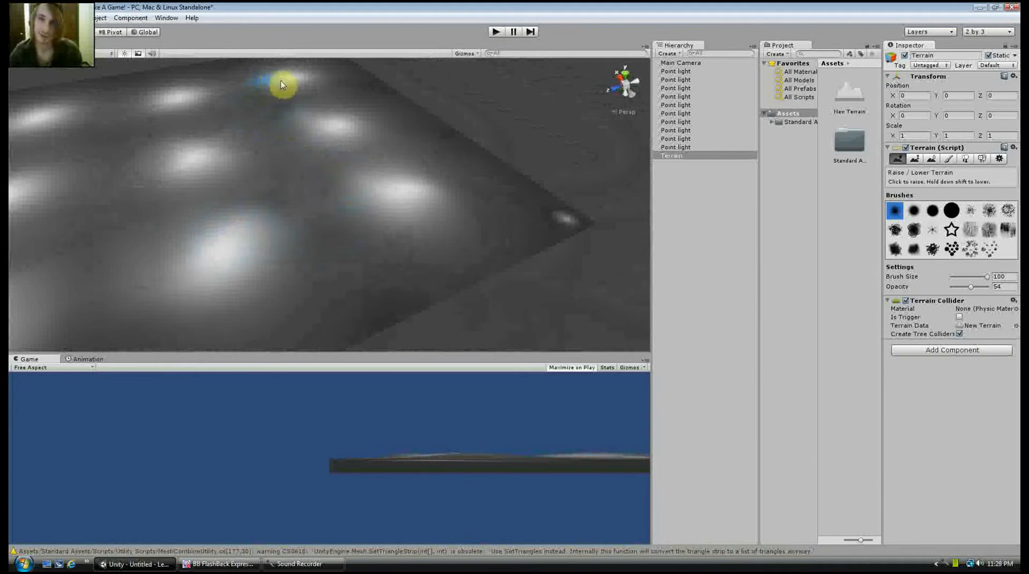
pyautogui.scroll(4, 448, 200)
pyautogui.moveTo(448, 200); pyautogui.dragTo(501, 198)
pyautogui.moveTo(501, 198)
pyautogui.mouseDown(button='middle')
pyautogui.moveTo(427, 193)
pyautogui.moveTo(408, 230)
pyautogui.mouseUp(button='middle')
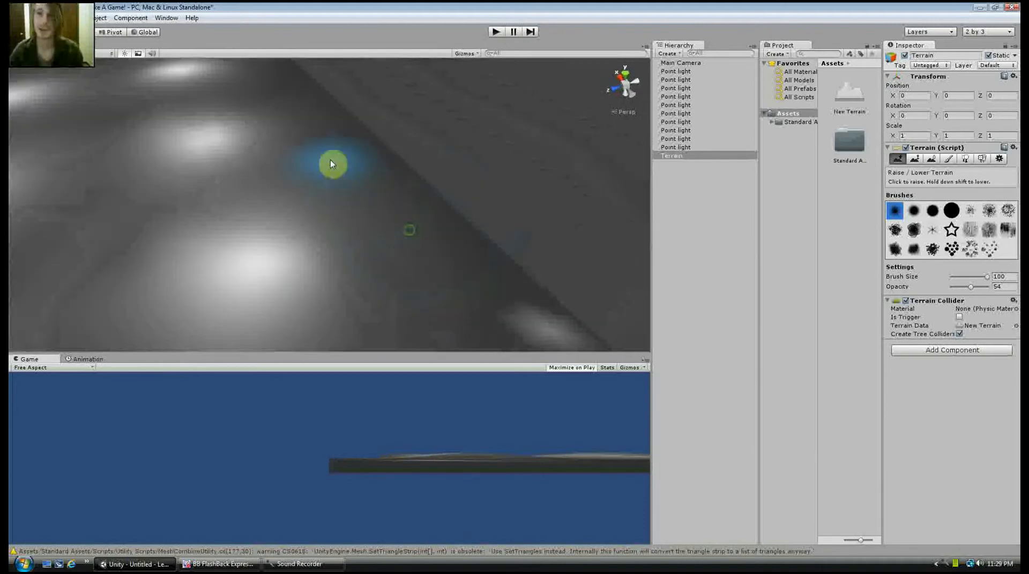
pyautogui.moveTo(330, 161)
pyautogui.mouseDown()
pyautogui.moveTo(150, 159)
pyautogui.moveTo(181, 232)
pyautogui.mouseUp()
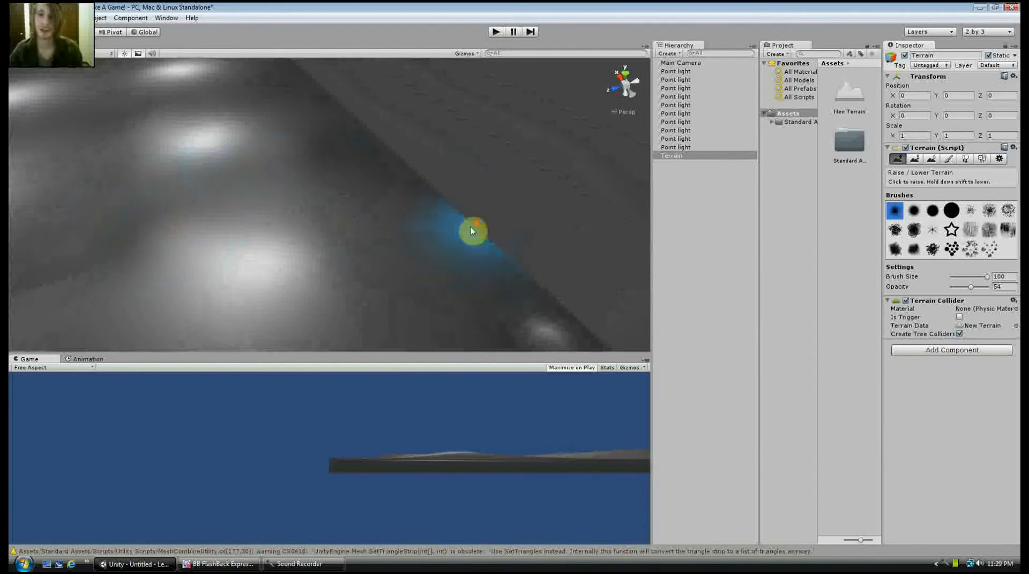
pyautogui.scroll(-4, 352, 207)
pyautogui.scroll(-2, 350, 207)
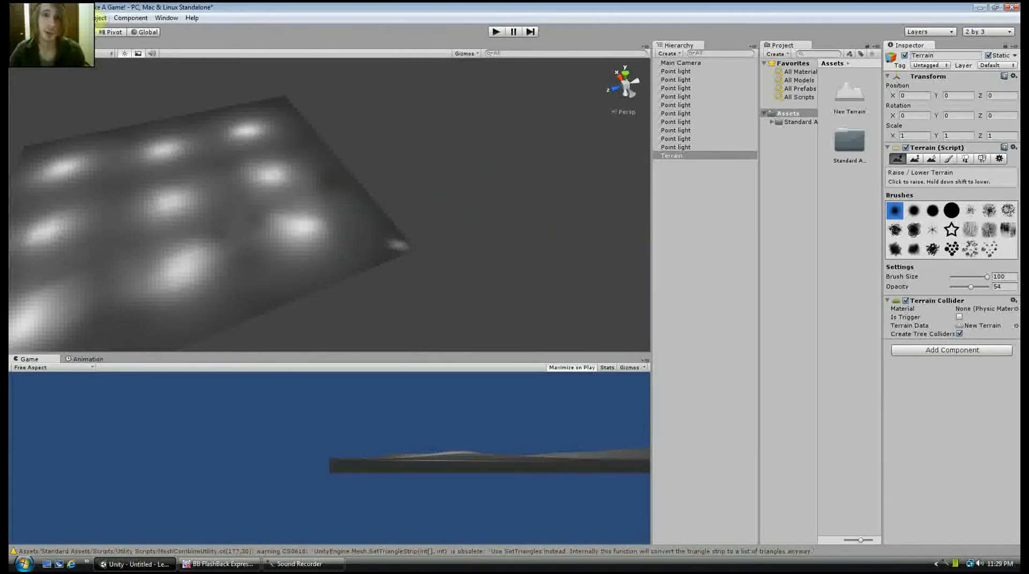
# Import the complete Character Controller package into the project
pyautogui.click(100, 17)
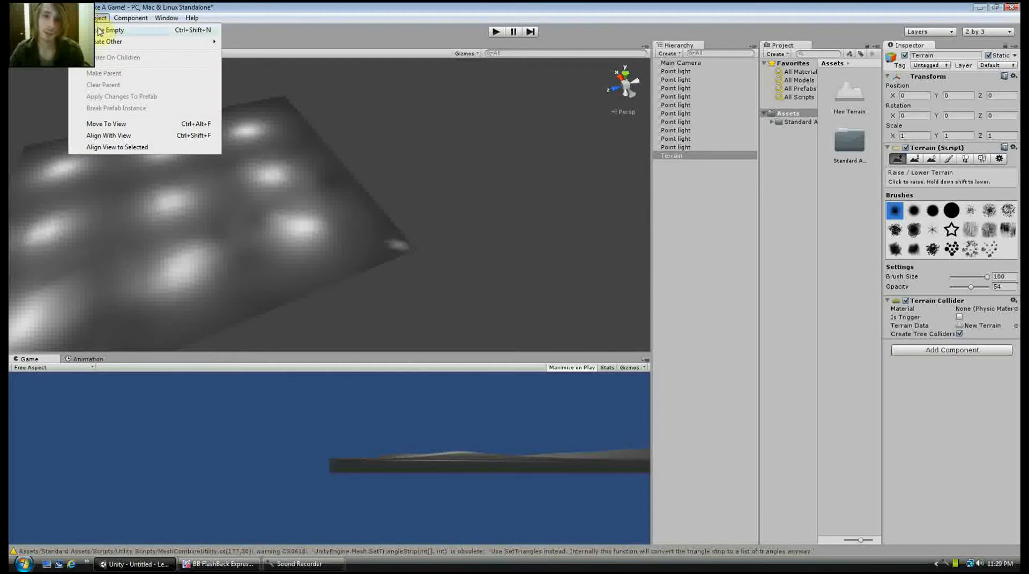
pyautogui.moveTo(56, 17)
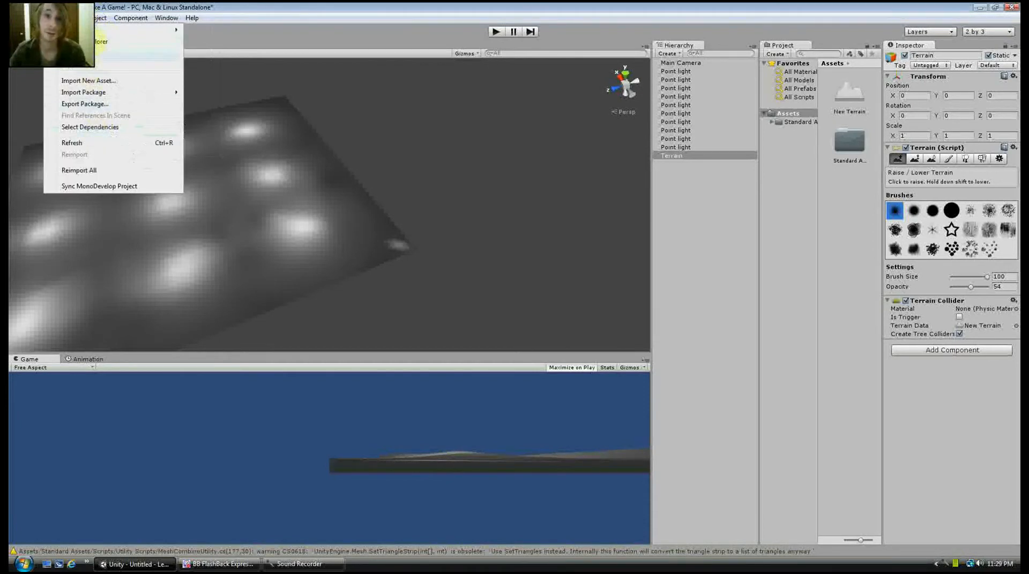
pyautogui.moveTo(99, 31)
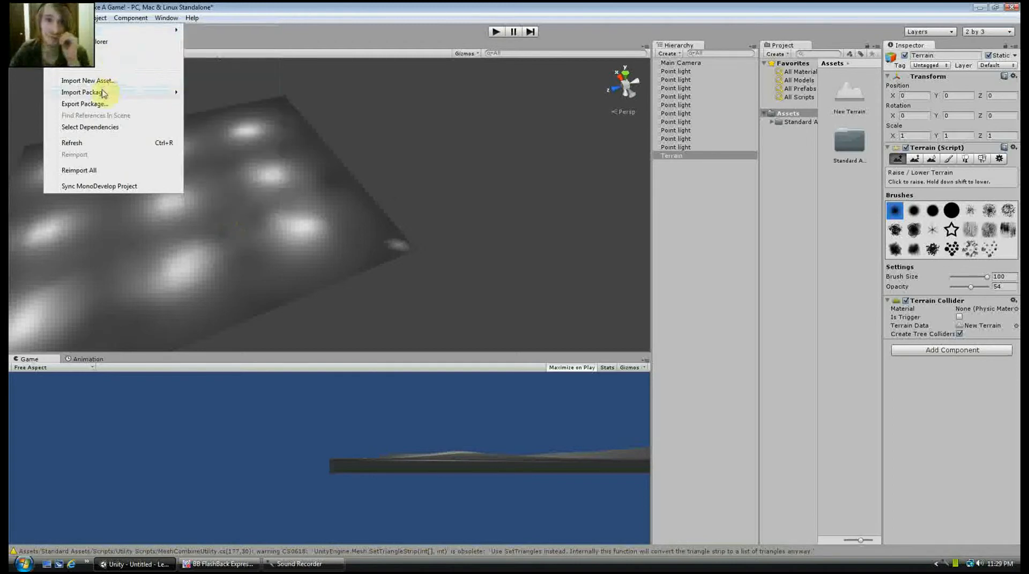
pyautogui.moveTo(103, 94)
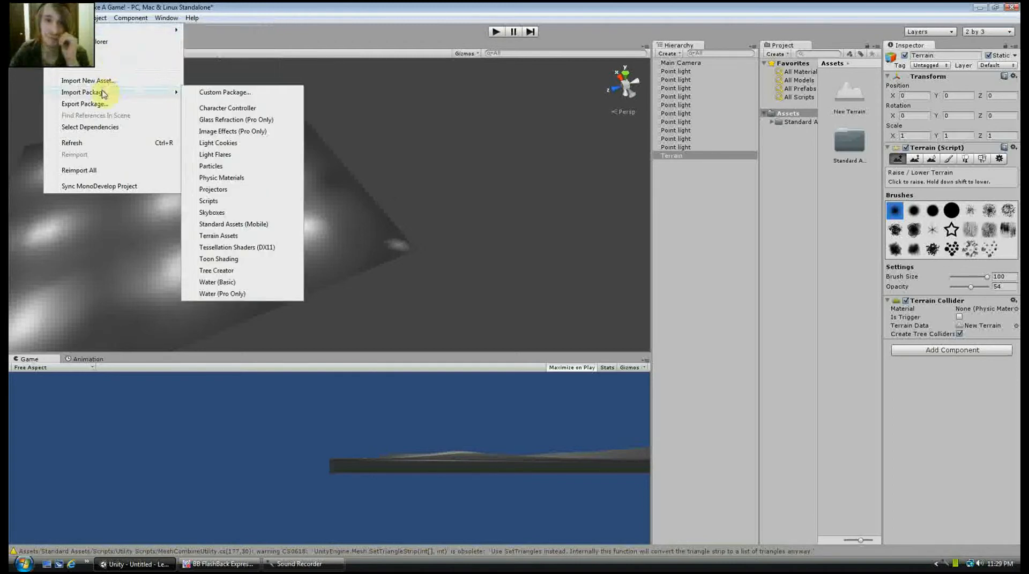
pyautogui.click(238, 108)
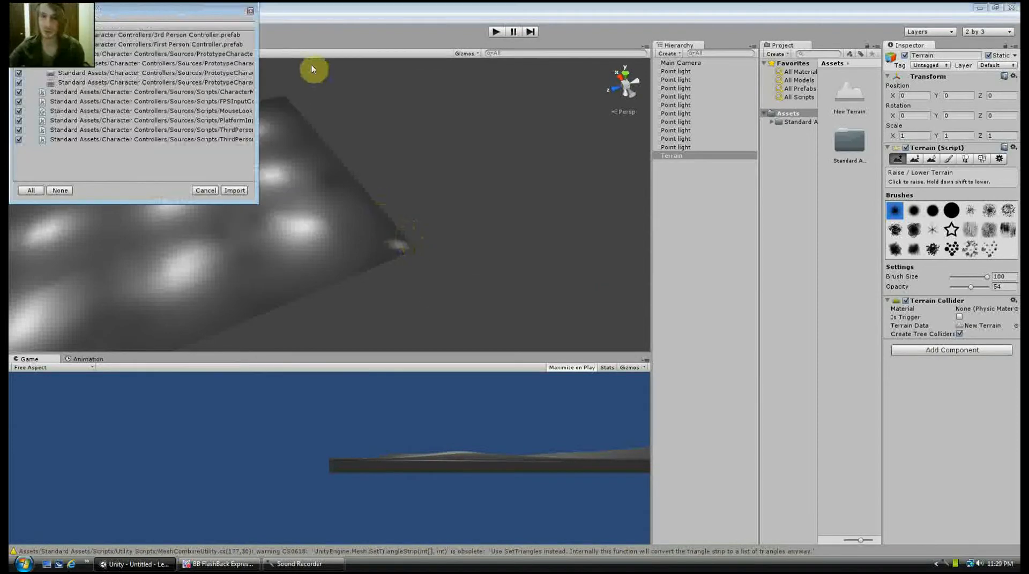
pyautogui.click(234, 191)
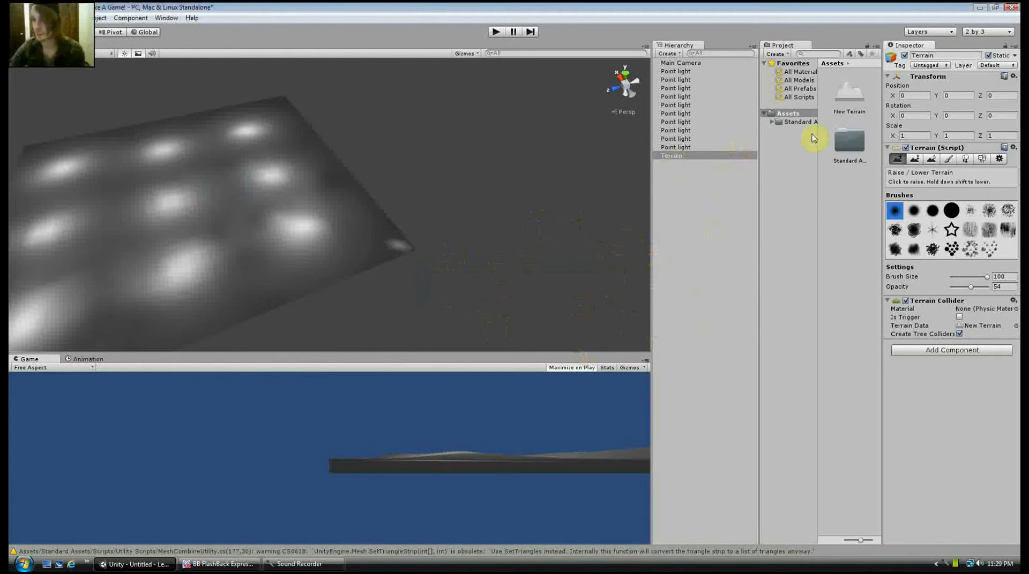
# Place the First Person Controller prefab from the Character Controllers standard assets on the terrain near its corner
pyautogui.click(789, 123)
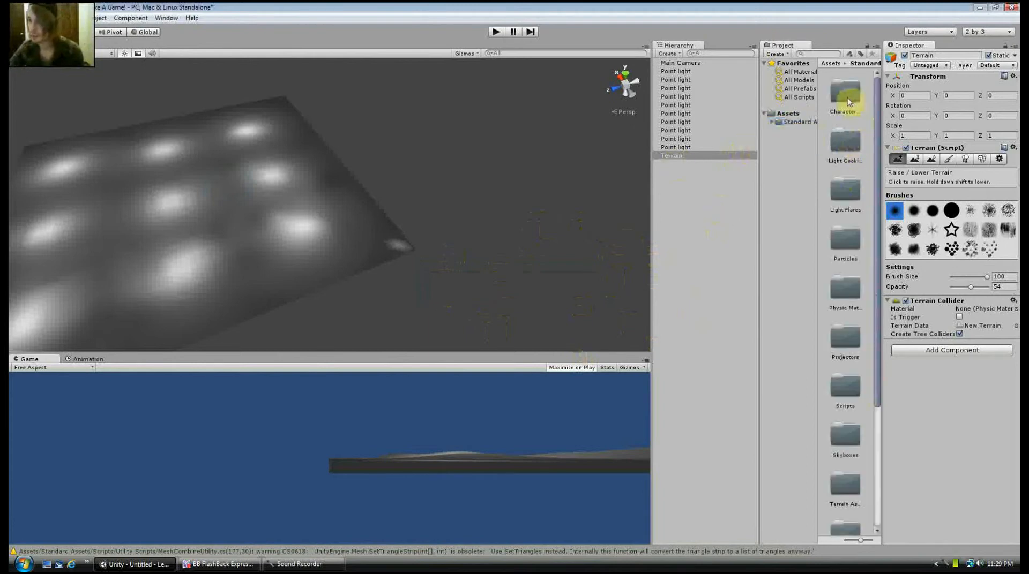
pyautogui.doubleClick(848, 102)
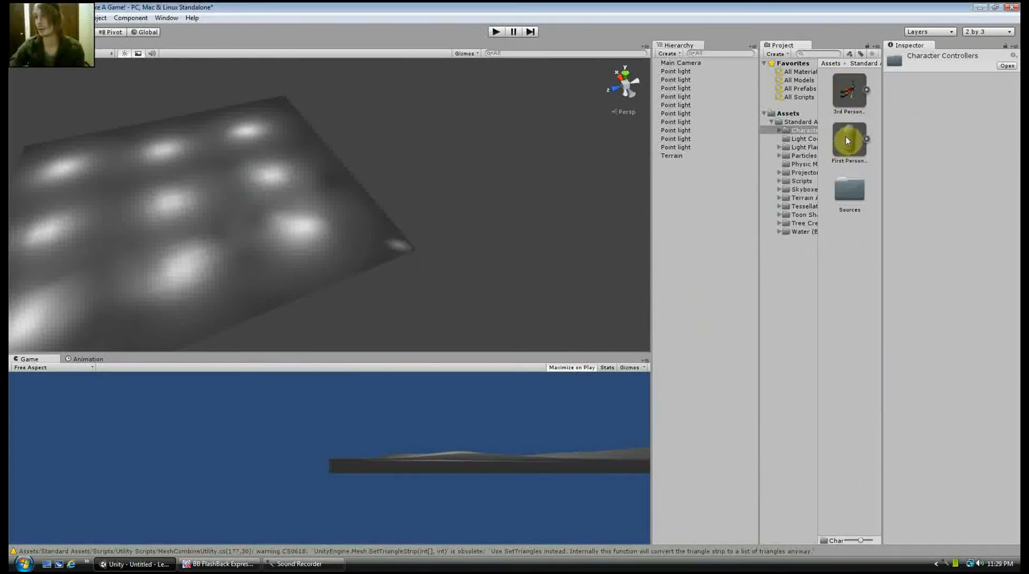
pyautogui.click(846, 138)
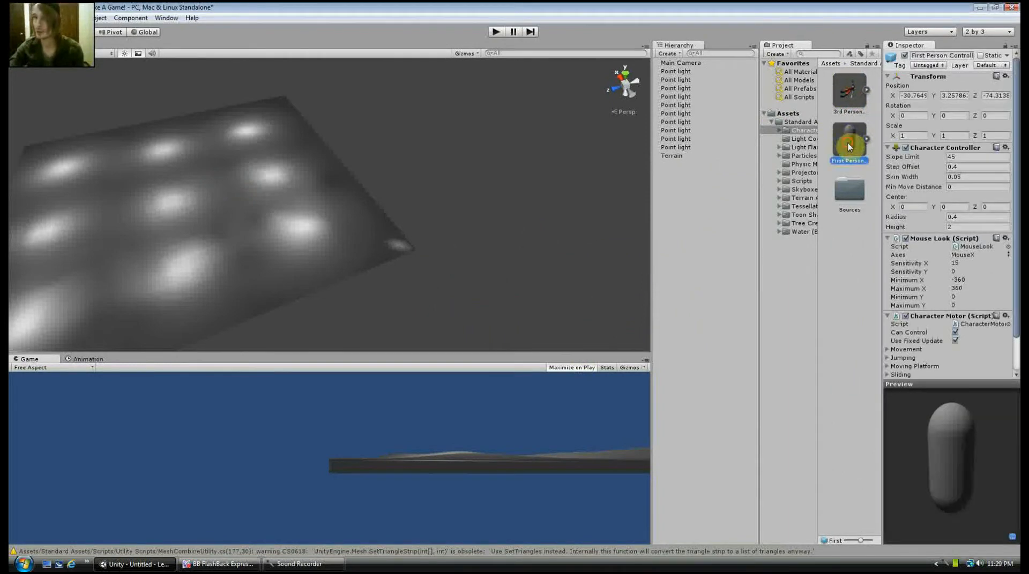
pyautogui.moveTo(848, 143); pyautogui.dragTo(392, 231)
# Move the First Person Controller along the X axis to about 42.7, closer to the terrain's corner
pyautogui.scroll(5, 463, 292)
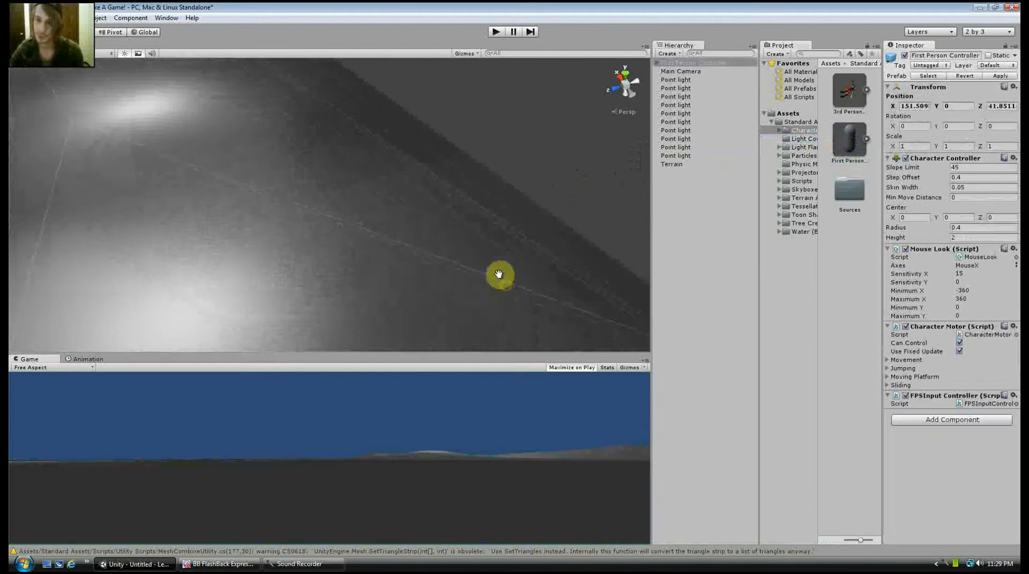
pyautogui.scroll(-5, 498, 275)
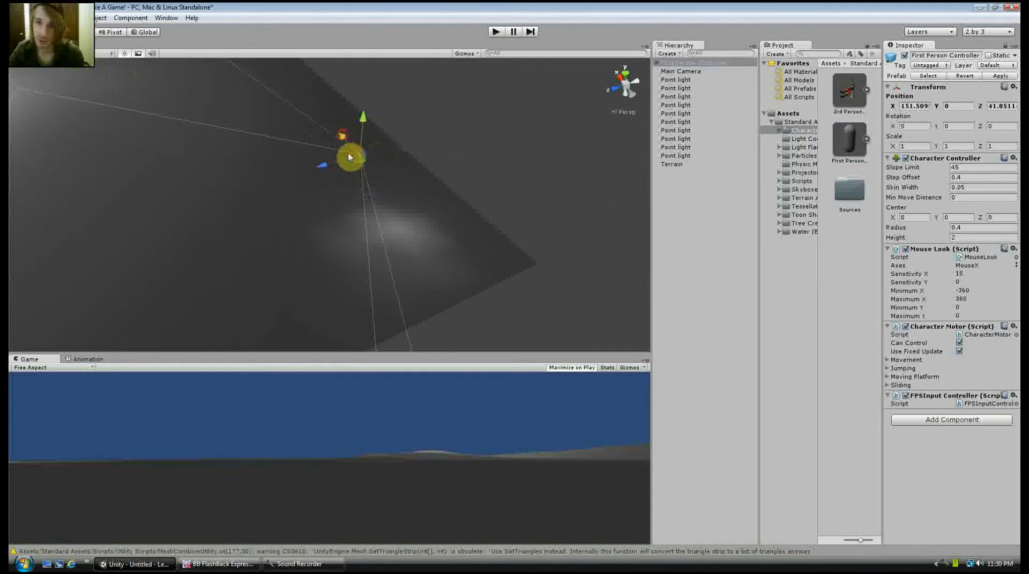
pyautogui.moveTo(351, 157); pyautogui.dragTo(381, 223)
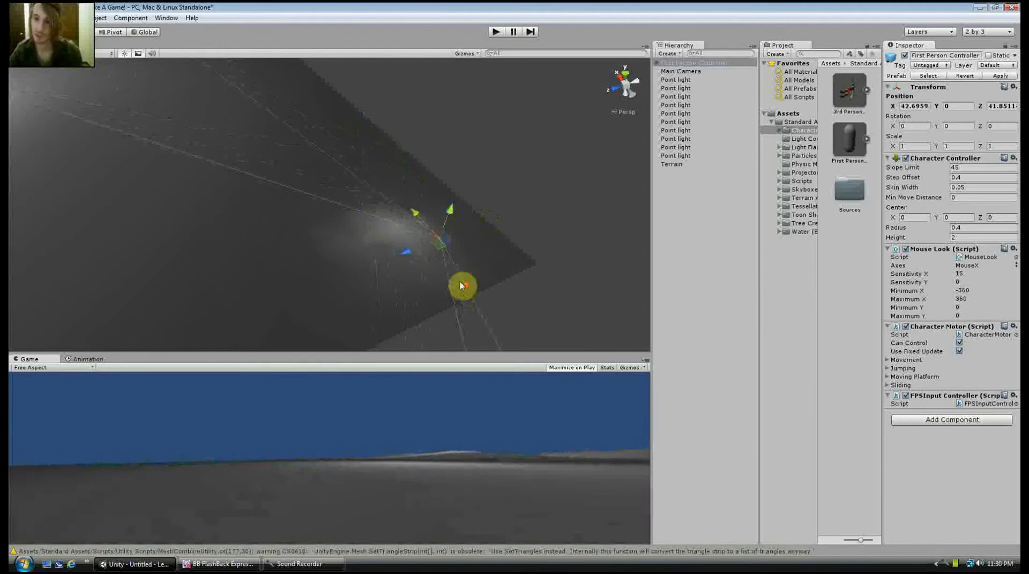
# Raise the First Person Controller above the terrain surface to a Y position of about 1.2
pyautogui.scroll(3, 464, 284)
pyautogui.scroll(-2, 467, 277)
pyautogui.moveTo(465, 275)
pyautogui.mouseDown(button='middle')
pyautogui.moveTo(479, 265)
pyautogui.moveTo(475, 258)
pyautogui.mouseUp(button='middle')
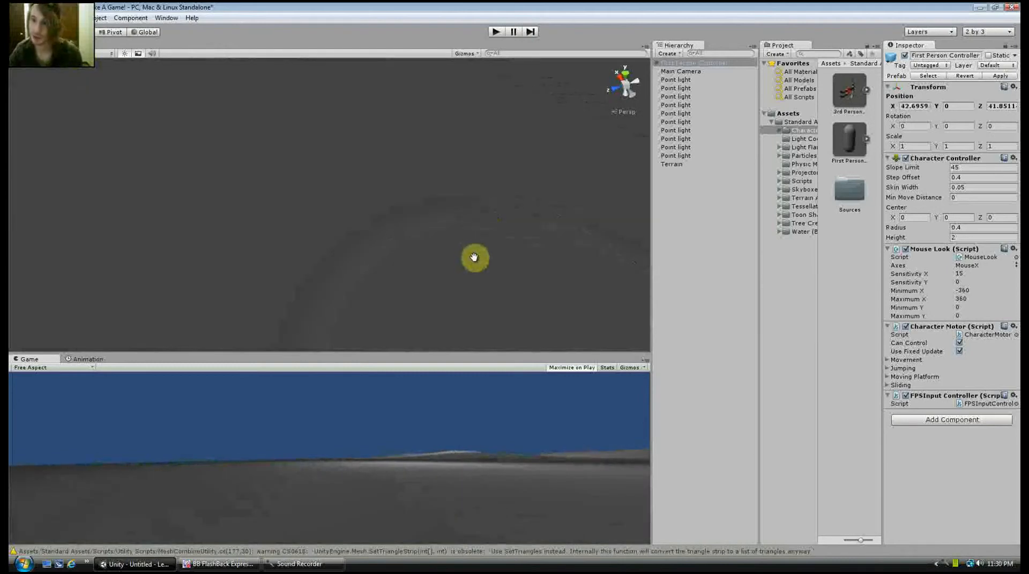
pyautogui.scroll(-3, 475, 261)
pyautogui.scroll(2, 474, 263)
pyautogui.scroll(-1, 395, 186)
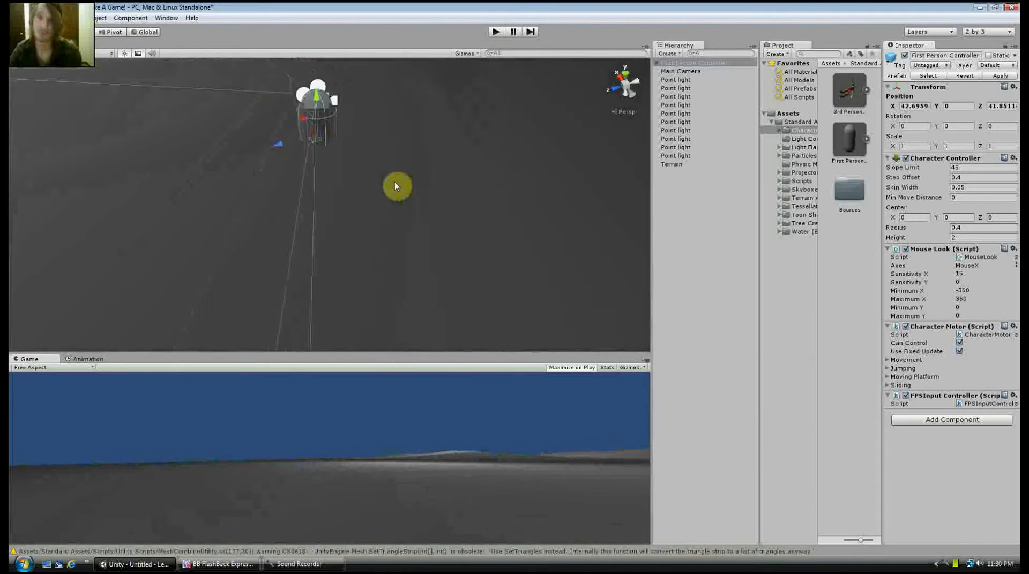
pyautogui.press('f')
pyautogui.moveTo(329, 176); pyautogui.dragTo(359, 75)
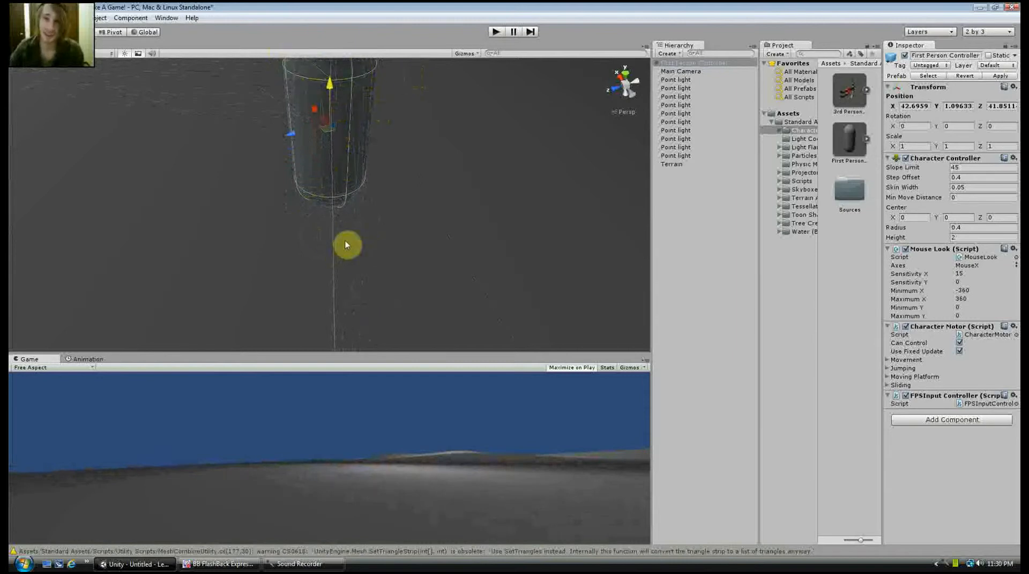
pyautogui.moveTo(346, 243)
pyautogui.mouseDown(button='middle')
pyautogui.moveTo(369, 135)
pyautogui.moveTo(356, 237)
pyautogui.mouseUp(button='middle')
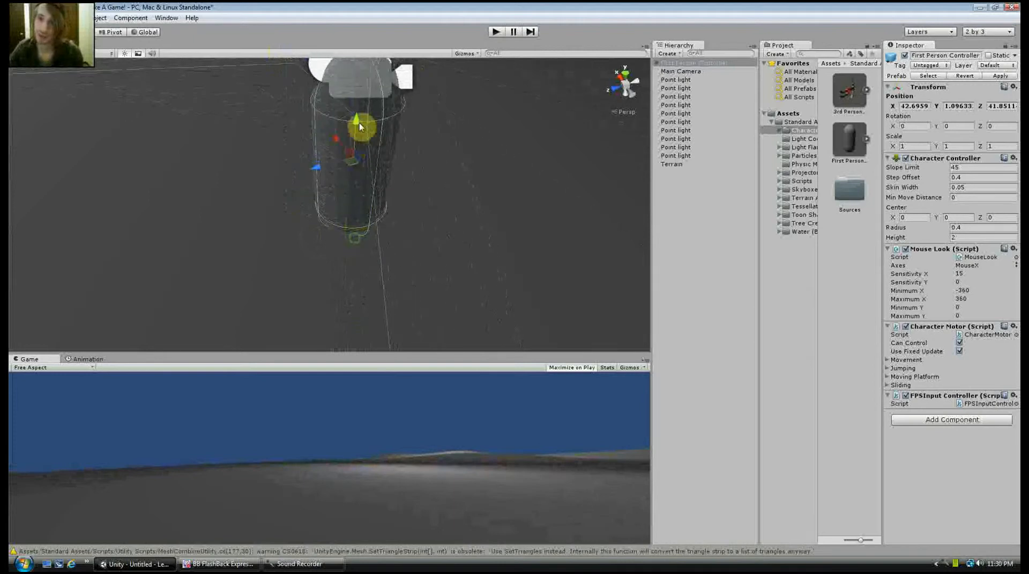
pyautogui.moveTo(356, 122); pyautogui.dragTo(356, 110)
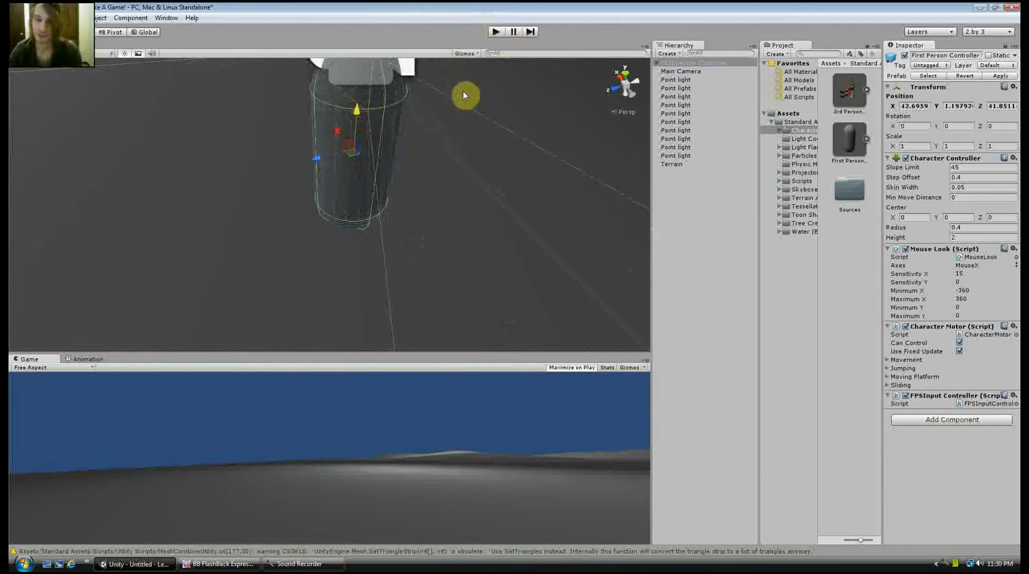
# Playtest the scene by walking and jumping over the hills in first person, and stop play mode
pyautogui.click(497, 33)
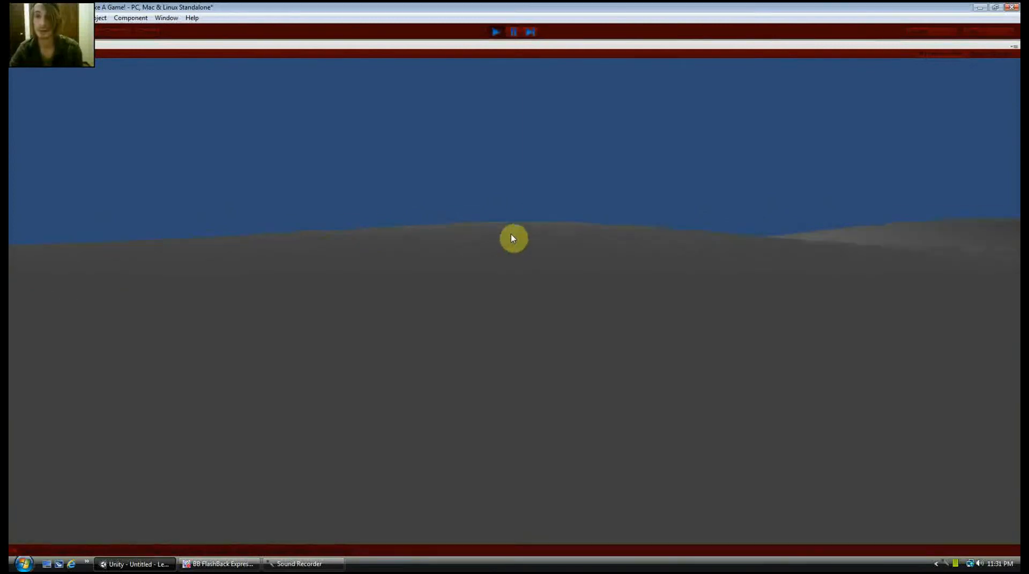
pyautogui.press('w')
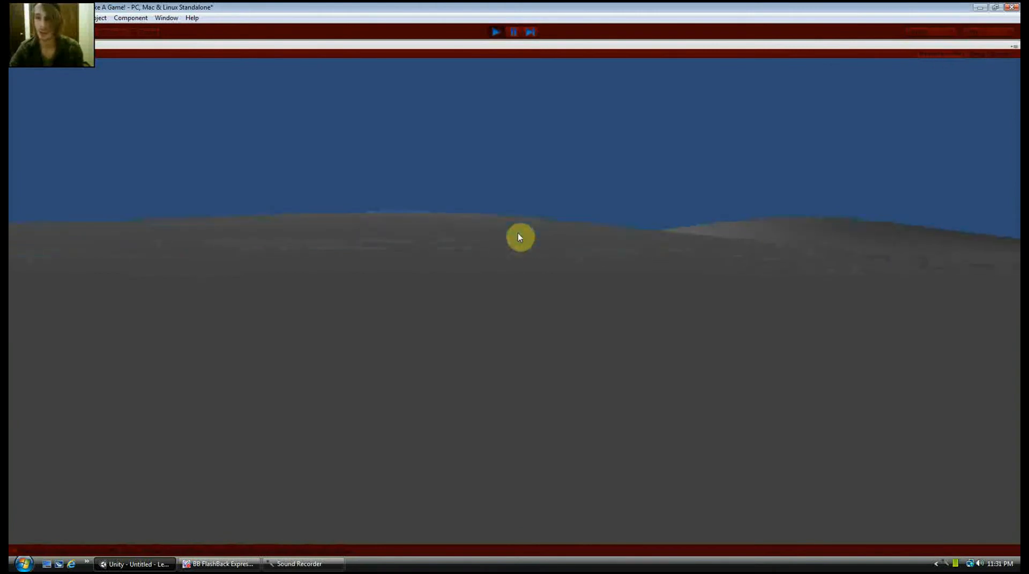
pyautogui.press('w')
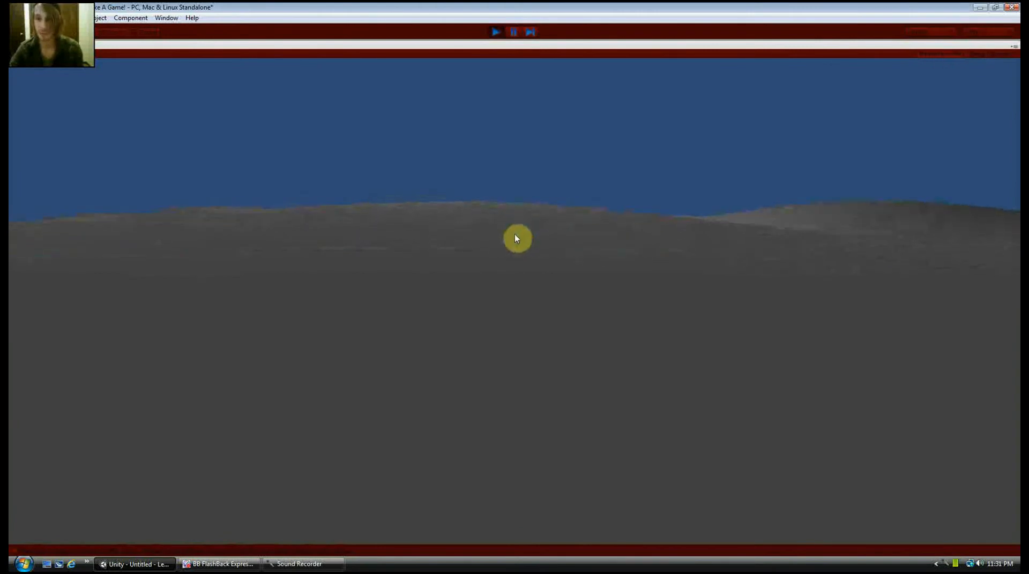
pyautogui.press('w')
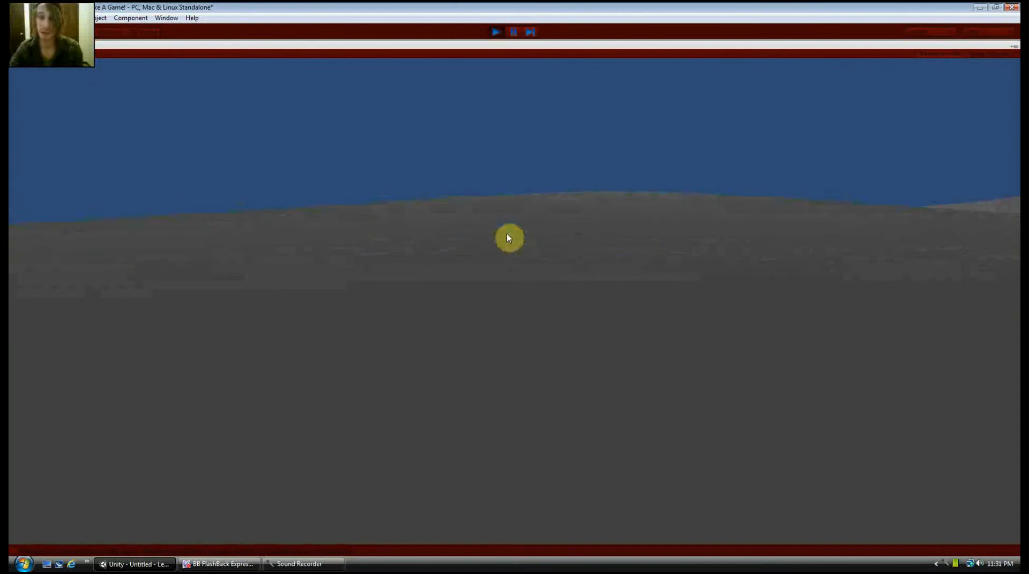
pyautogui.press('w')
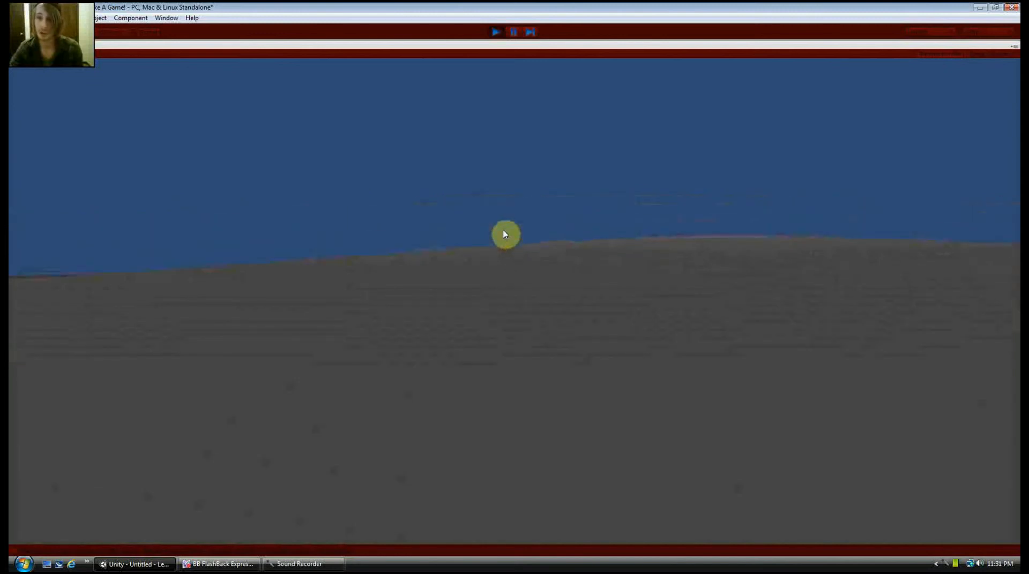
pyautogui.press('w')
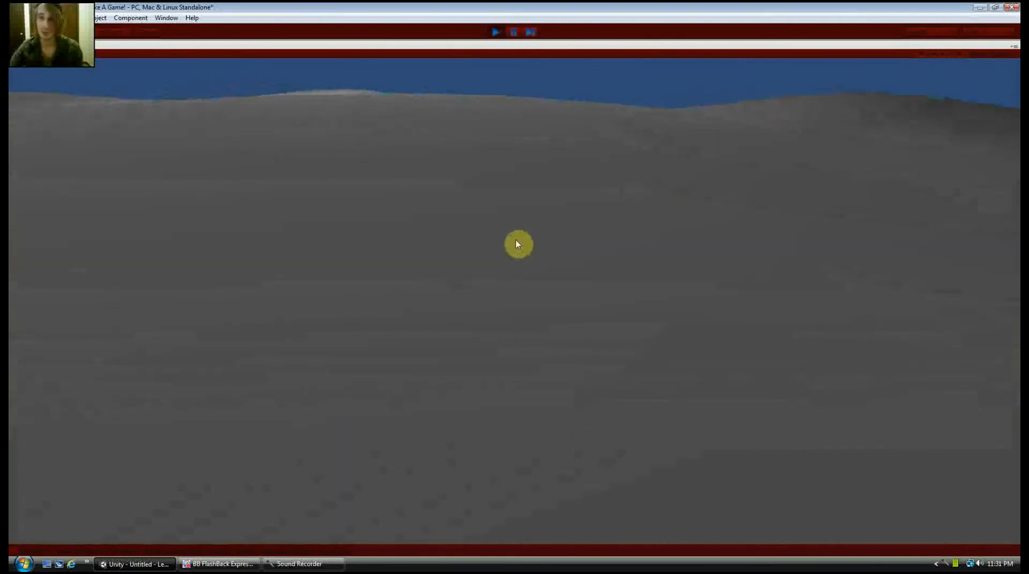
pyautogui.press('space')
pyautogui.press('space')
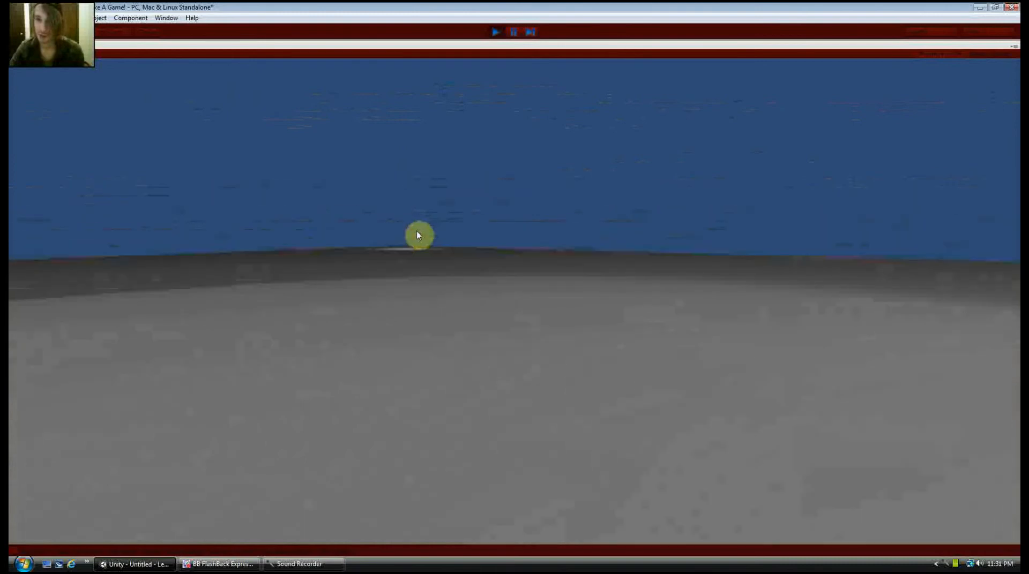
pyautogui.click(493, 32)
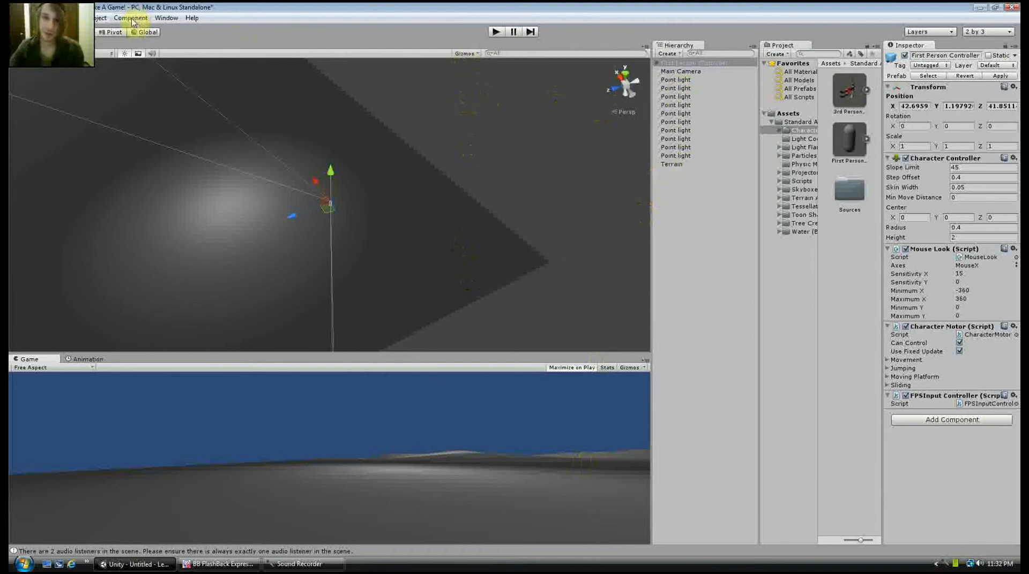
pyautogui.click(498, 33)
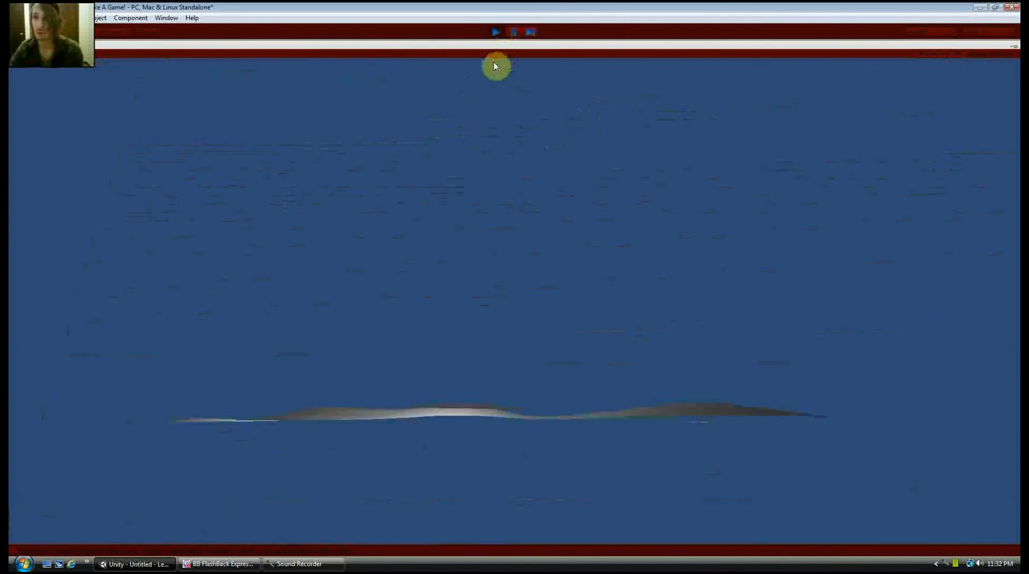
pyautogui.click(494, 32)
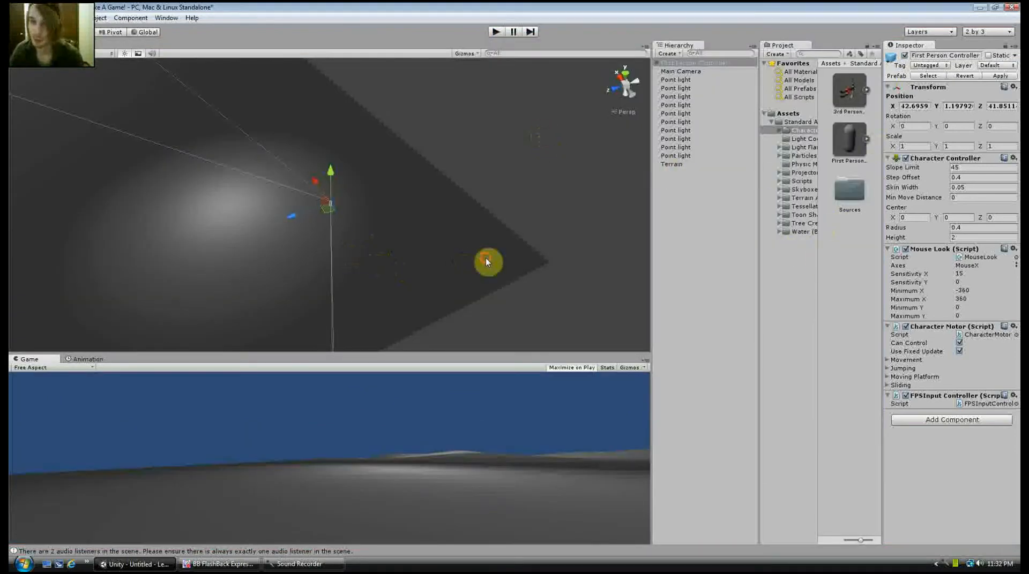
# Activate the terrain's Paint Height tool with brush size 100 and set its target height to 20
pyautogui.click(672, 164)
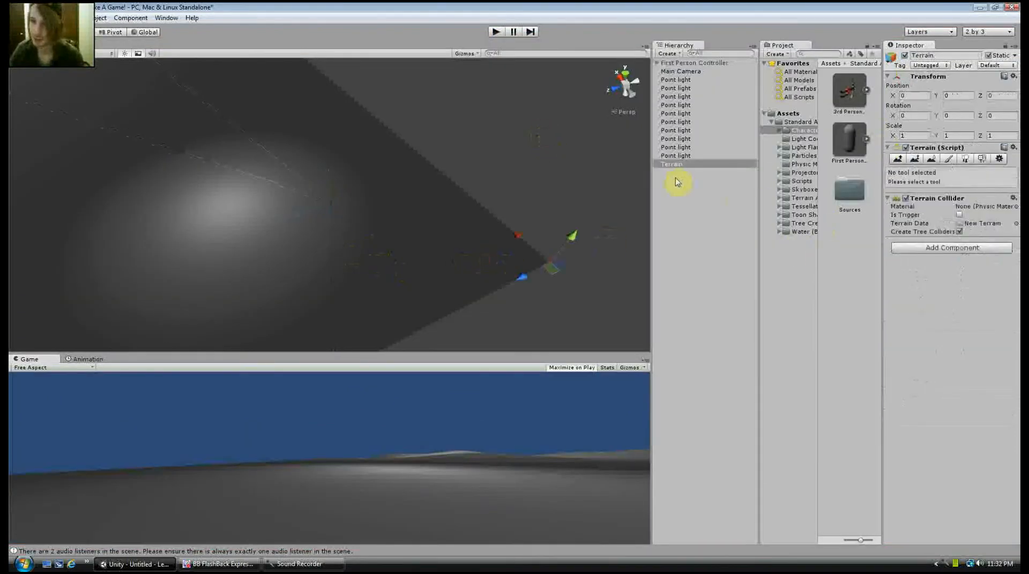
pyautogui.click(899, 159)
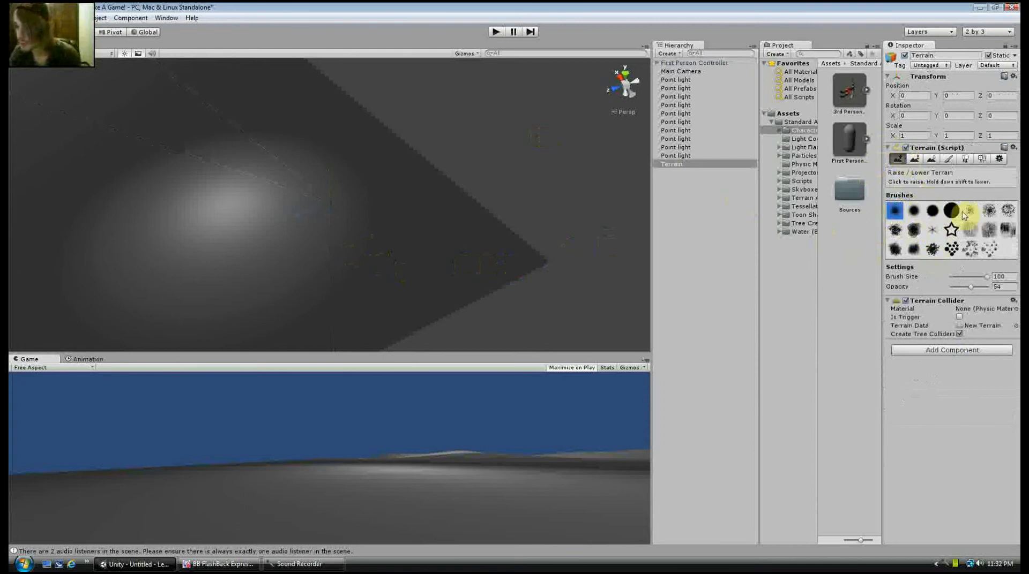
pyautogui.click(914, 160)
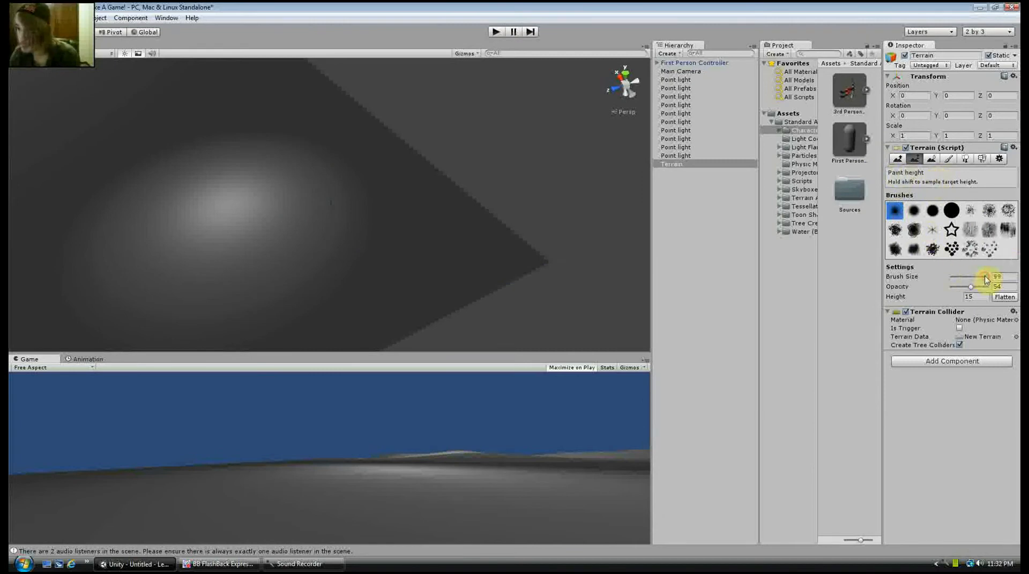
pyautogui.moveTo(984, 279)
pyautogui.mouseDown()
pyautogui.moveTo(975, 277)
pyautogui.moveTo(994, 282)
pyautogui.mouseUp()
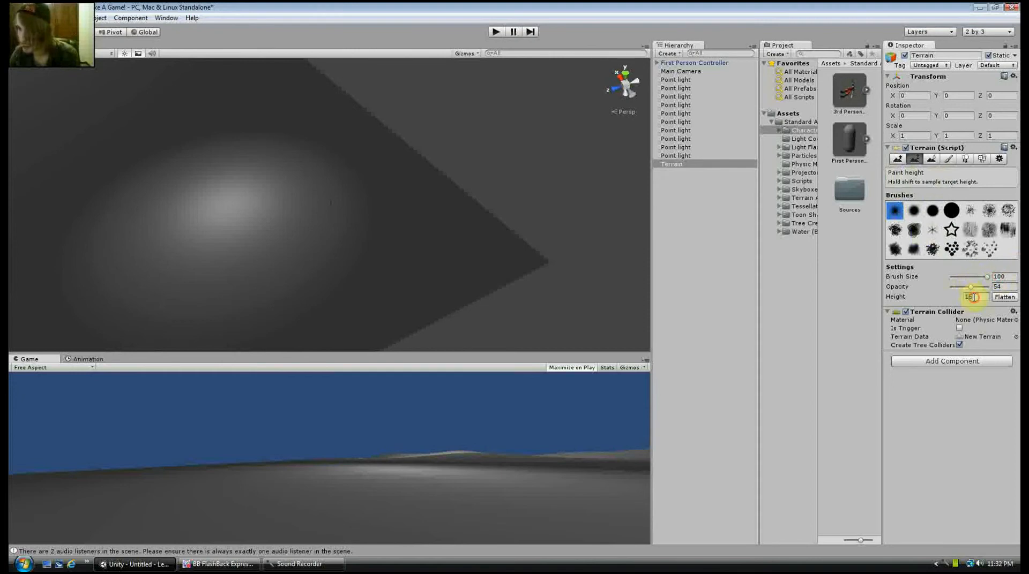
pyautogui.click(973, 298)
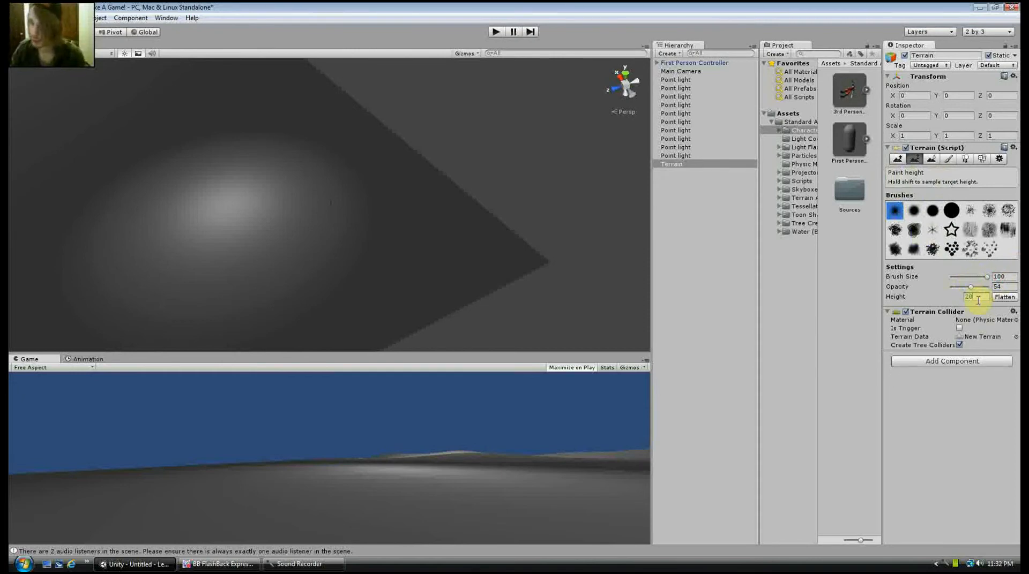
pyautogui.scroll(6, 539, 240)
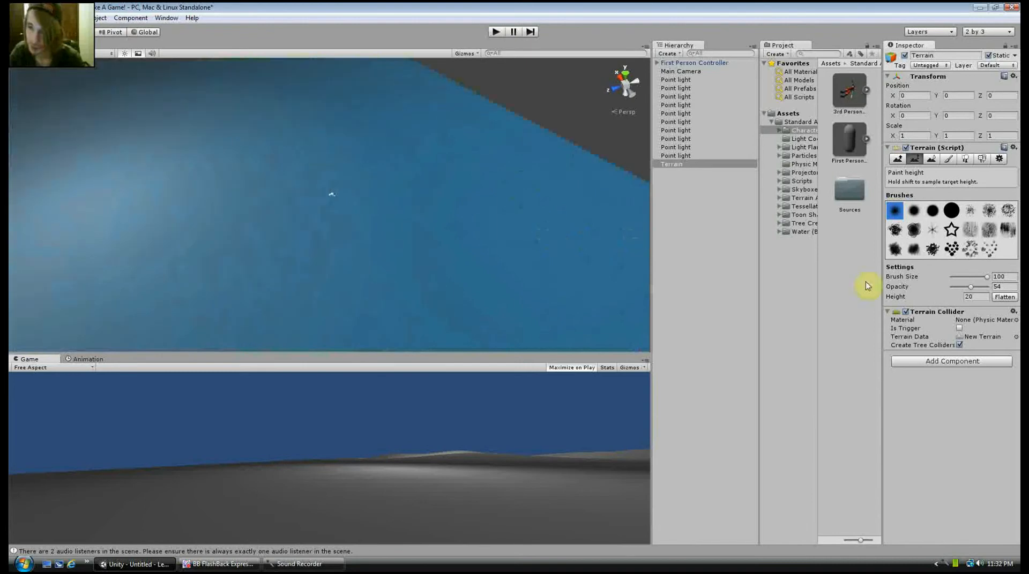
pyautogui.moveTo(986, 277); pyautogui.dragTo(957, 283)
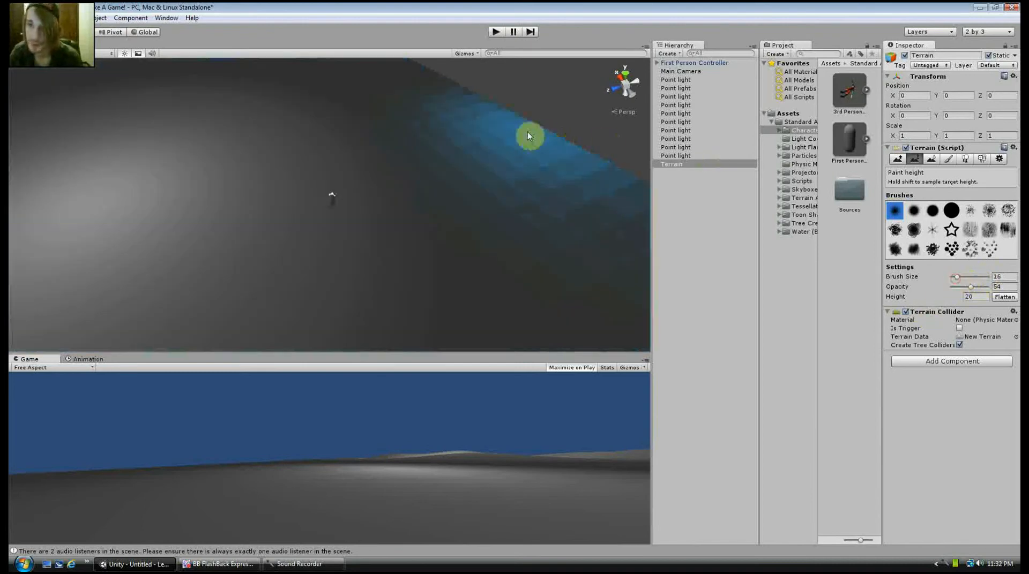
pyautogui.moveTo(522, 134)
pyautogui.mouseDown()
pyautogui.moveTo(528, 124)
pyautogui.moveTo(459, 108)
pyautogui.moveTo(510, 168)
pyautogui.moveTo(490, 147)
pyautogui.moveTo(513, 165)
pyautogui.moveTo(494, 144)
pyautogui.moveTo(521, 154)
pyautogui.mouseUp()
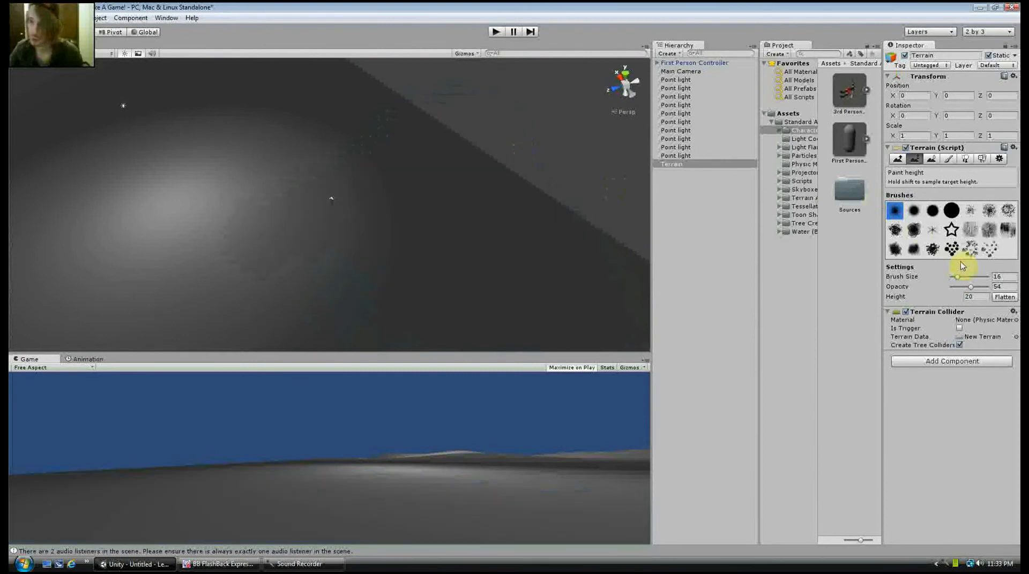
pyautogui.moveTo(957, 277); pyautogui.dragTo(946, 280)
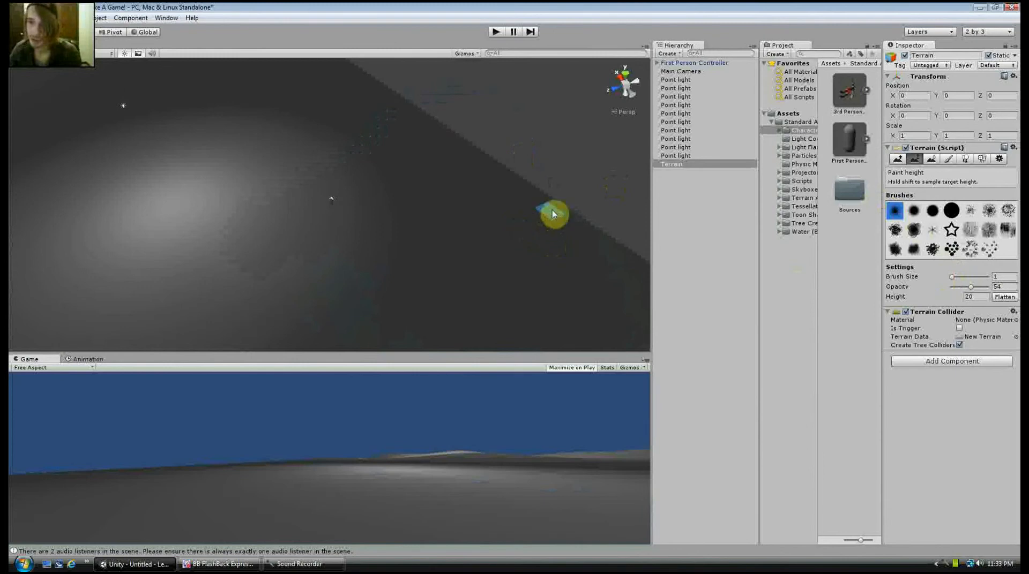
pyautogui.moveTo(558, 205)
pyautogui.mouseDown()
pyautogui.moveTo(546, 199)
pyautogui.moveTo(573, 214)
pyautogui.mouseUp()
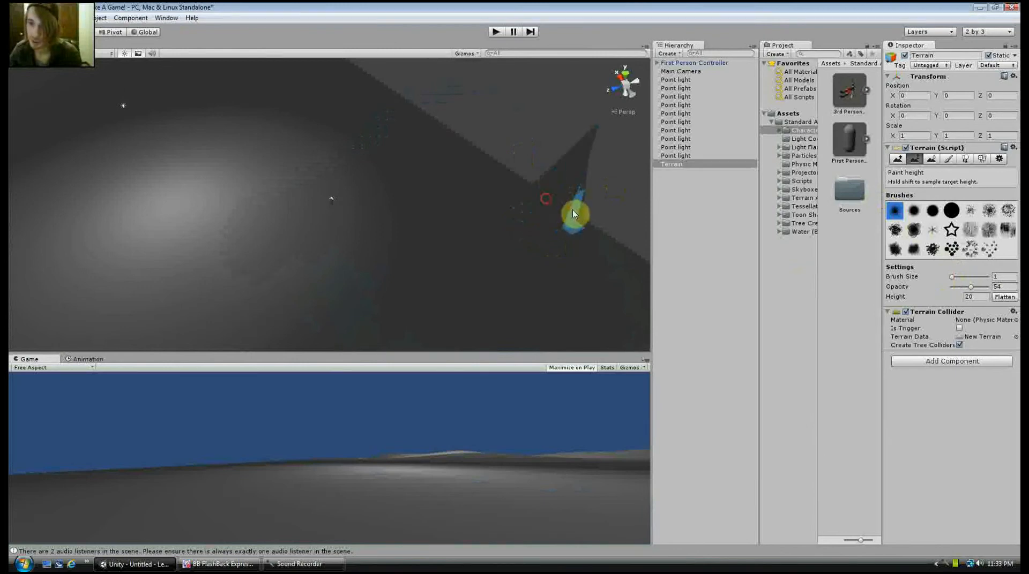
pyautogui.hotkey('ctrl', 'z')
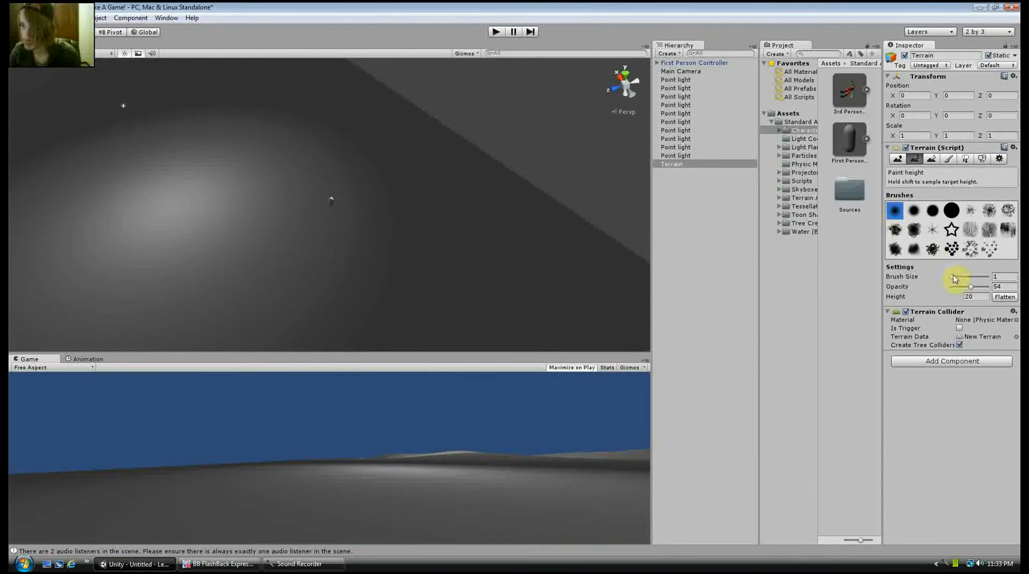
# Set the brush size to 17 and the opacity to 90, and paint a raised ridge along the terrain's edge from the corner
pyautogui.moveTo(958, 278)
pyautogui.mouseDown()
pyautogui.moveTo(997, 292)
pyautogui.moveTo(983, 288)
pyautogui.mouseUp()
pyautogui.moveTo(562, 193)
pyautogui.mouseDown()
pyautogui.moveTo(544, 200)
pyautogui.moveTo(548, 163)
pyautogui.moveTo(478, 145)
pyautogui.moveTo(429, 158)
pyautogui.moveTo(415, 127)
pyautogui.moveTo(375, 124)
pyautogui.moveTo(360, 92)
pyautogui.moveTo(422, 236)
pyautogui.moveTo(370, 228)
pyautogui.moveTo(188, 294)
pyautogui.moveTo(154, 275)
pyautogui.moveTo(394, 163)
pyautogui.moveTo(322, 134)
pyautogui.moveTo(287, 134)
pyautogui.moveTo(309, 91)
pyautogui.moveTo(271, 100)
pyautogui.mouseUp()
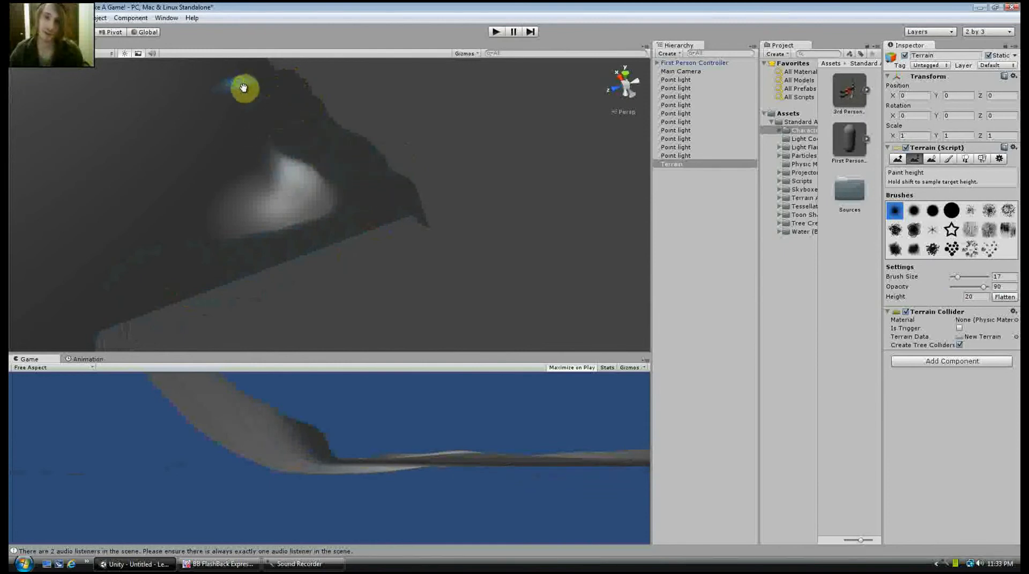
pyautogui.moveTo(241, 89); pyautogui.dragTo(300, 148, button='middle')
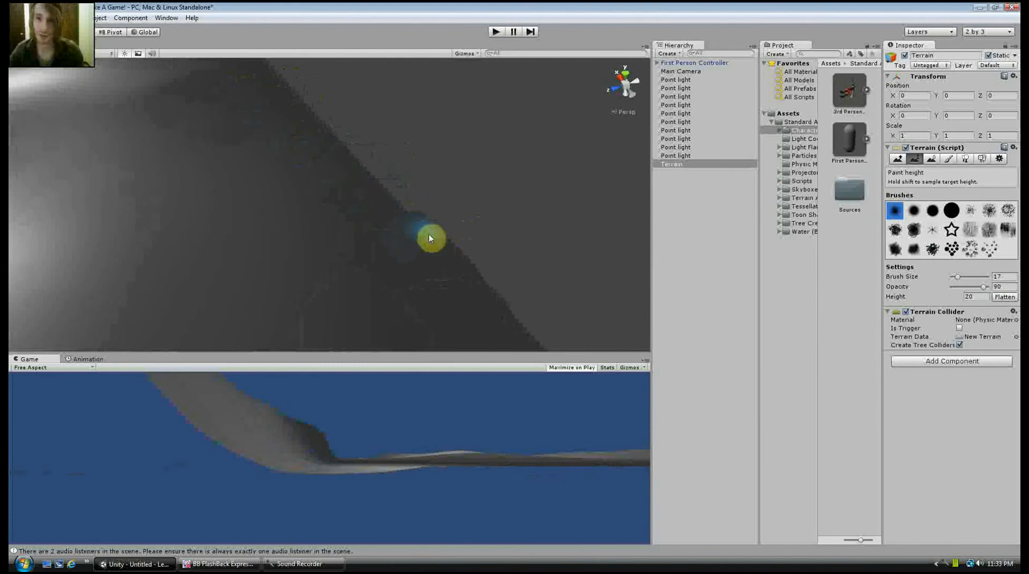
pyautogui.moveTo(396, 221)
pyautogui.mouseDown()
pyautogui.moveTo(367, 224)
pyautogui.moveTo(356, 173)
pyautogui.moveTo(373, 163)
pyautogui.moveTo(328, 156)
pyautogui.moveTo(358, 135)
pyautogui.moveTo(303, 120)
pyautogui.moveTo(315, 143)
pyautogui.moveTo(322, 106)
pyautogui.moveTo(316, 113)
pyautogui.moveTo(274, 80)
pyautogui.mouseUp()
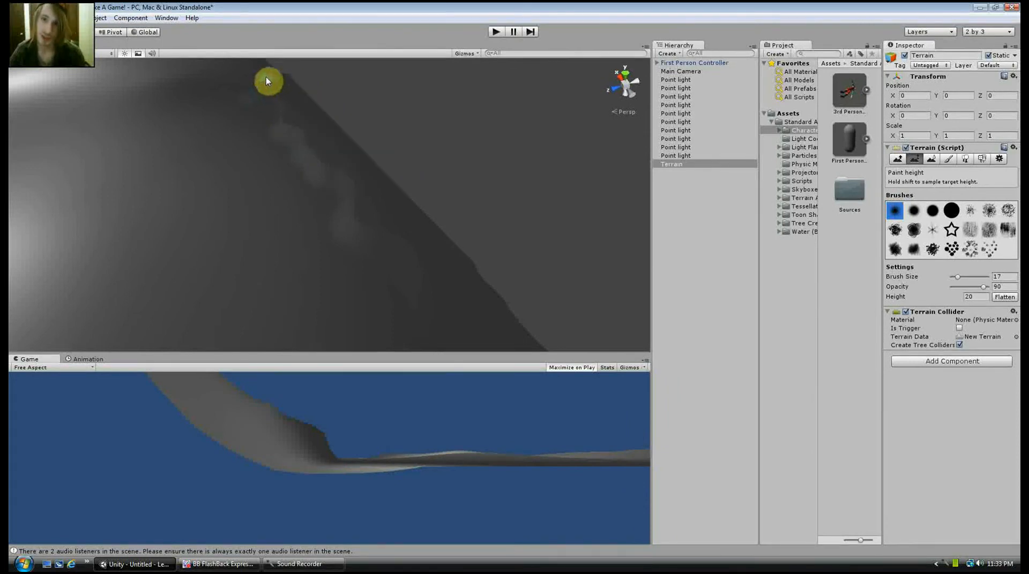
# Continue the raised border ridge past the next corner and along the adjoining edges of the terrain
pyautogui.moveTo(322, 152); pyautogui.dragTo(489, 205, button='right')
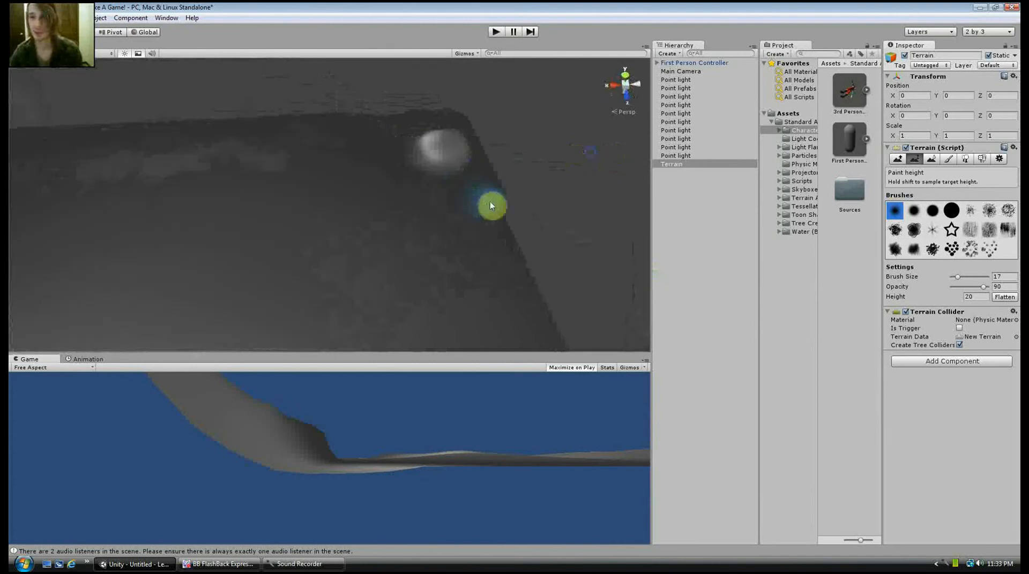
pyautogui.moveTo(509, 216)
pyautogui.mouseDown()
pyautogui.moveTo(509, 262)
pyautogui.moveTo(537, 273)
pyautogui.moveTo(541, 317)
pyautogui.moveTo(569, 322)
pyautogui.moveTo(544, 241)
pyautogui.moveTo(501, 209)
pyautogui.moveTo(477, 247)
pyautogui.moveTo(535, 289)
pyautogui.moveTo(535, 246)
pyautogui.moveTo(567, 324)
pyautogui.moveTo(557, 336)
pyautogui.mouseUp()
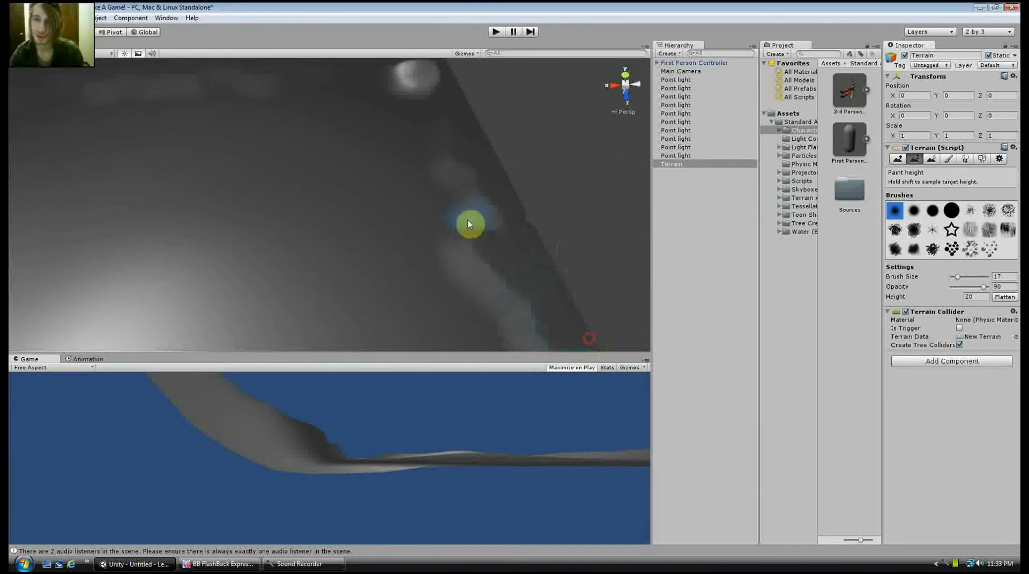
pyautogui.moveTo(470, 224); pyautogui.dragTo(528, 217)
pyautogui.moveTo(169, 130)
pyautogui.mouseDown(button='middle')
pyautogui.moveTo(737, 252)
pyautogui.moveTo(277, 139)
pyautogui.moveTo(604, 207)
pyautogui.mouseUp(button='middle')
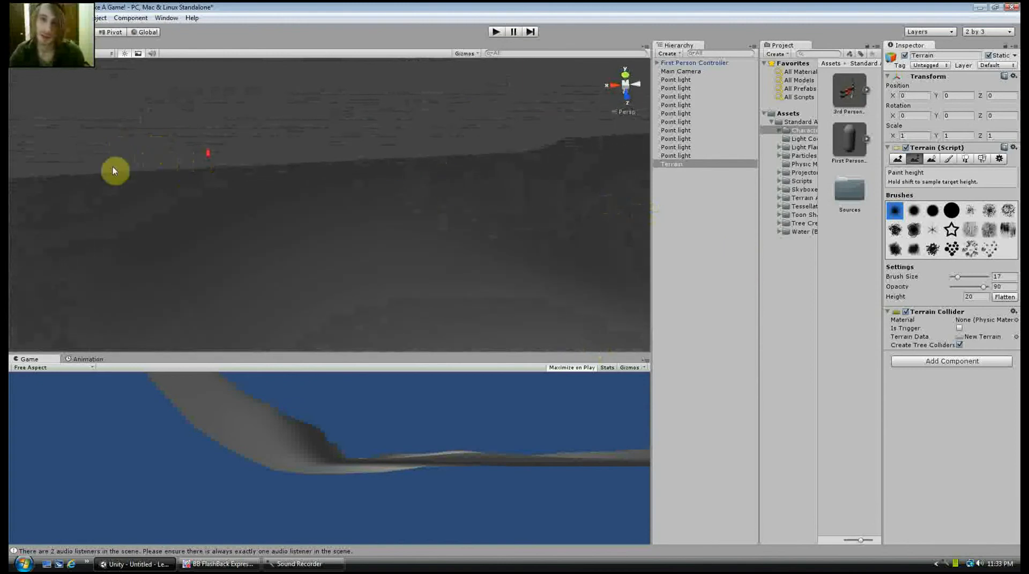